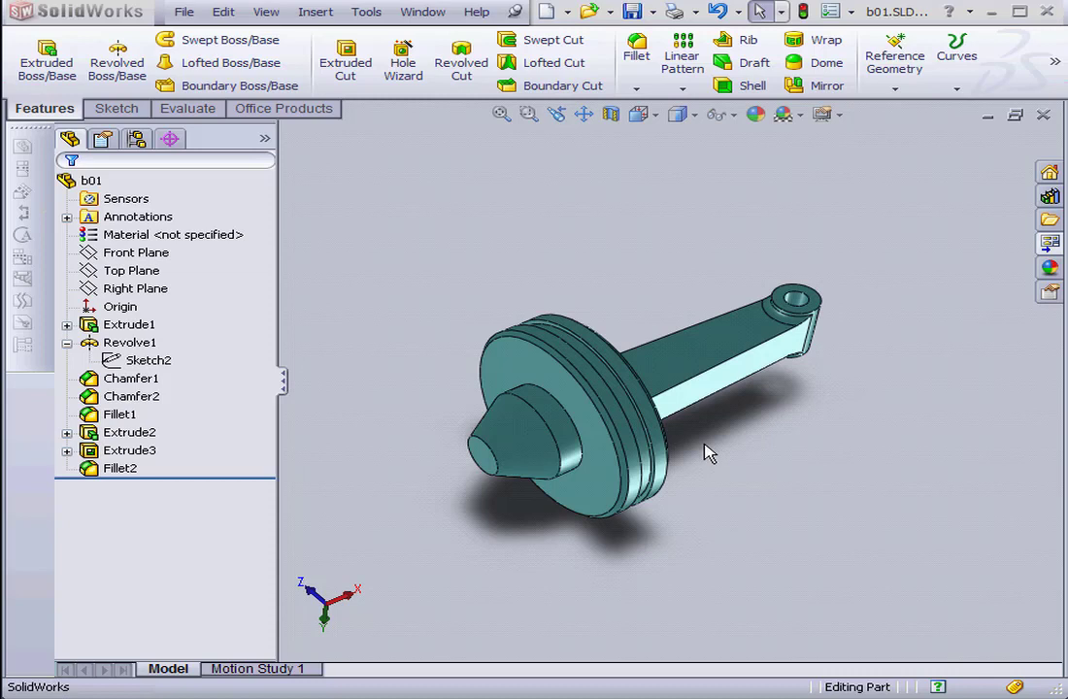
Make drawing Draw2 from part b01 and settle on B (ANSI) Landscape after trying C (ANSI).
{"action": "left_click", "coordinate": [568, 12]}
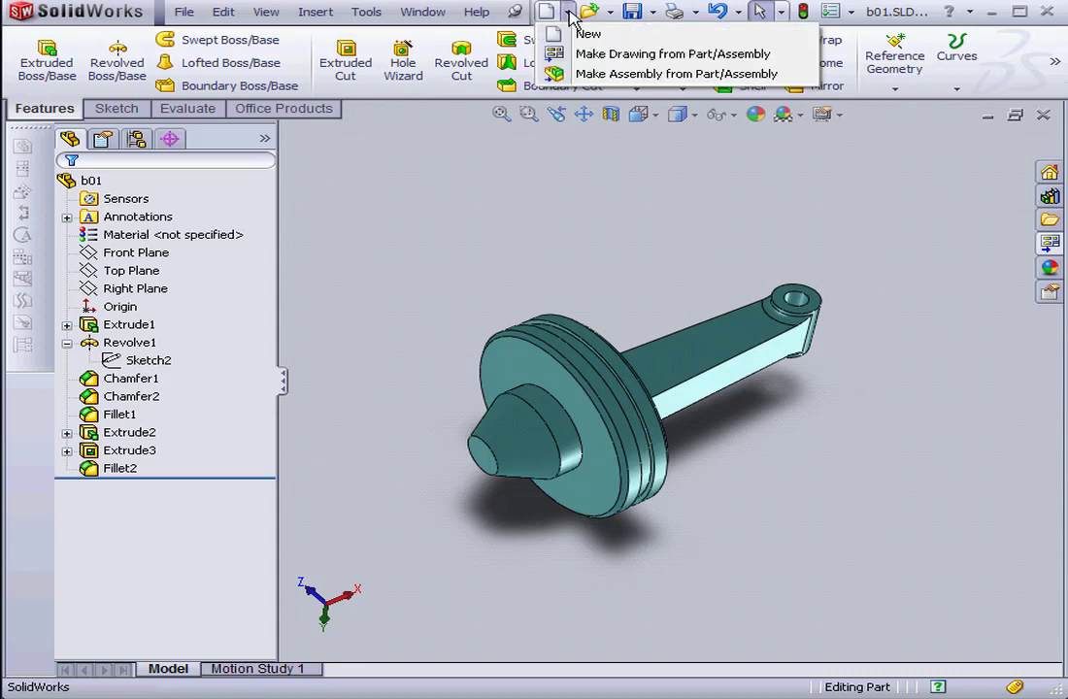
{"action": "left_click", "coordinate": [587, 56]}
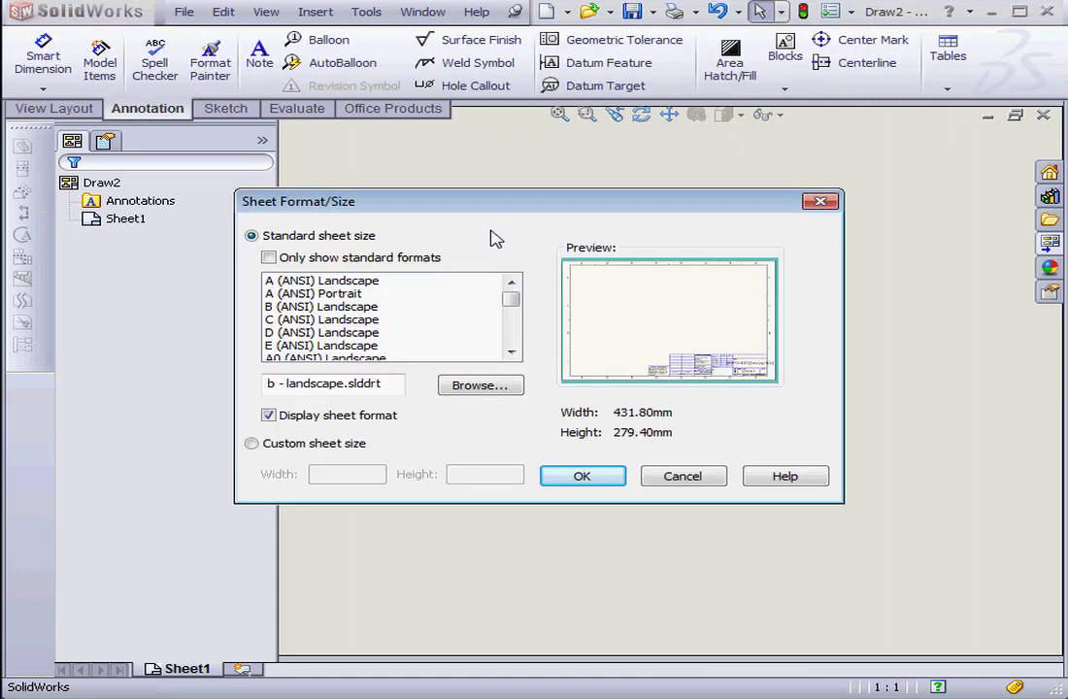
{"action": "left_click", "coordinate": [269, 258]}
{"action": "left_click", "coordinate": [269, 258]}
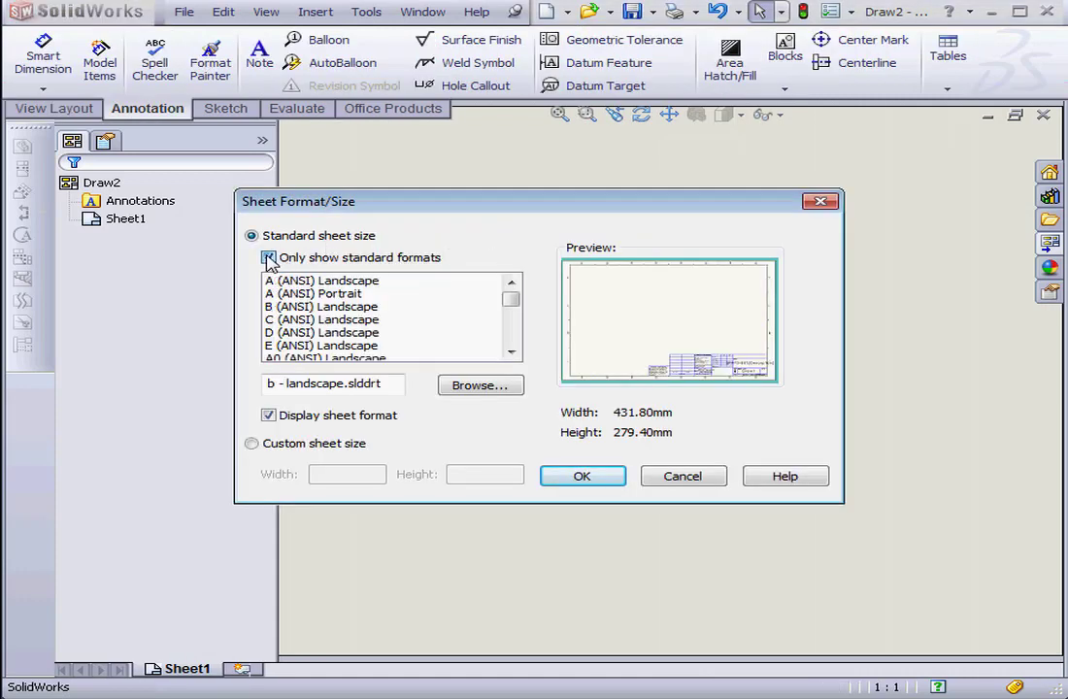
{"action": "left_click", "coordinate": [345, 307]}
{"action": "left_click", "coordinate": [351, 319]}
{"action": "left_click", "coordinate": [353, 309]}
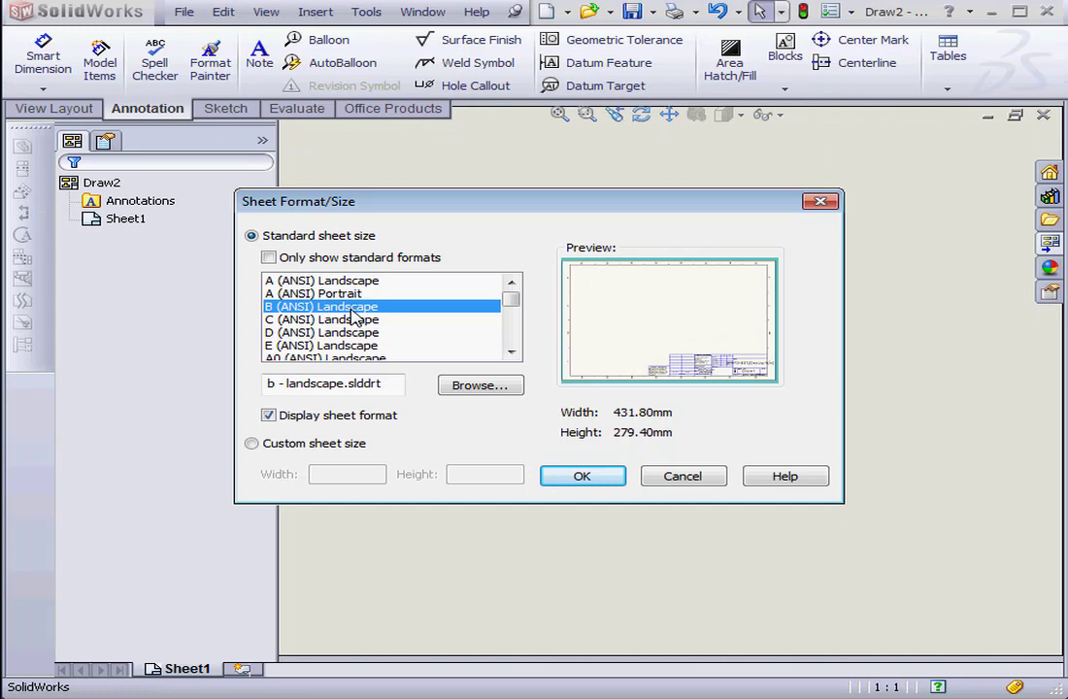
Accept the B-size sheet, then load b01.SLDPRT's standard views into the View Palette.
{"action": "left_click", "coordinate": [580, 476]}
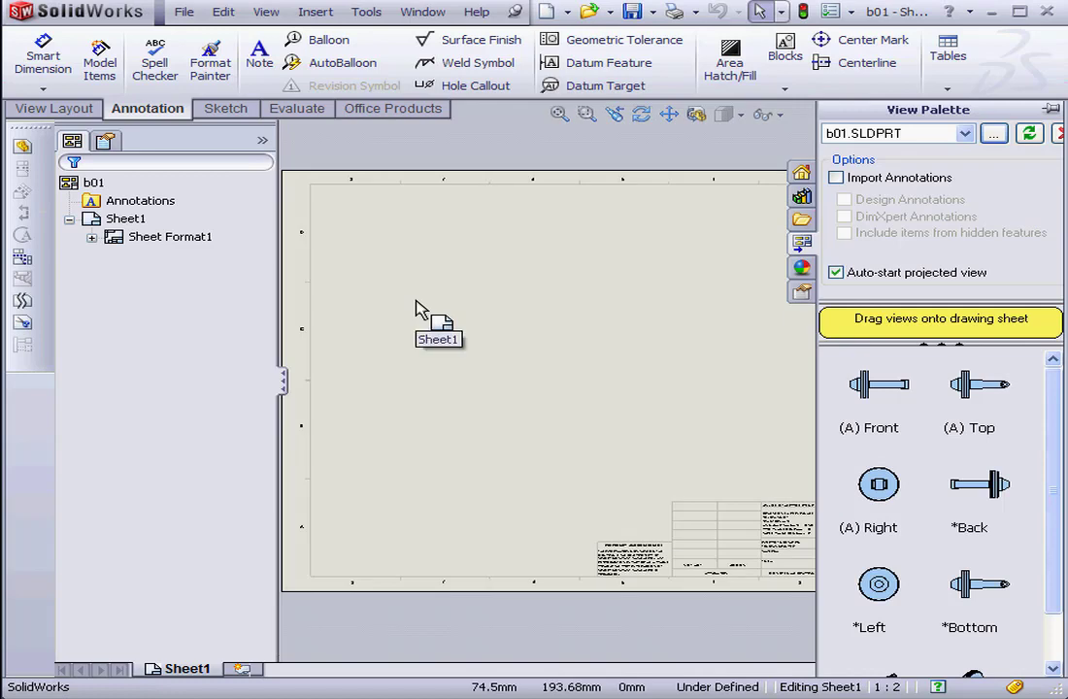
{"action": "left_click", "coordinate": [762, 250]}
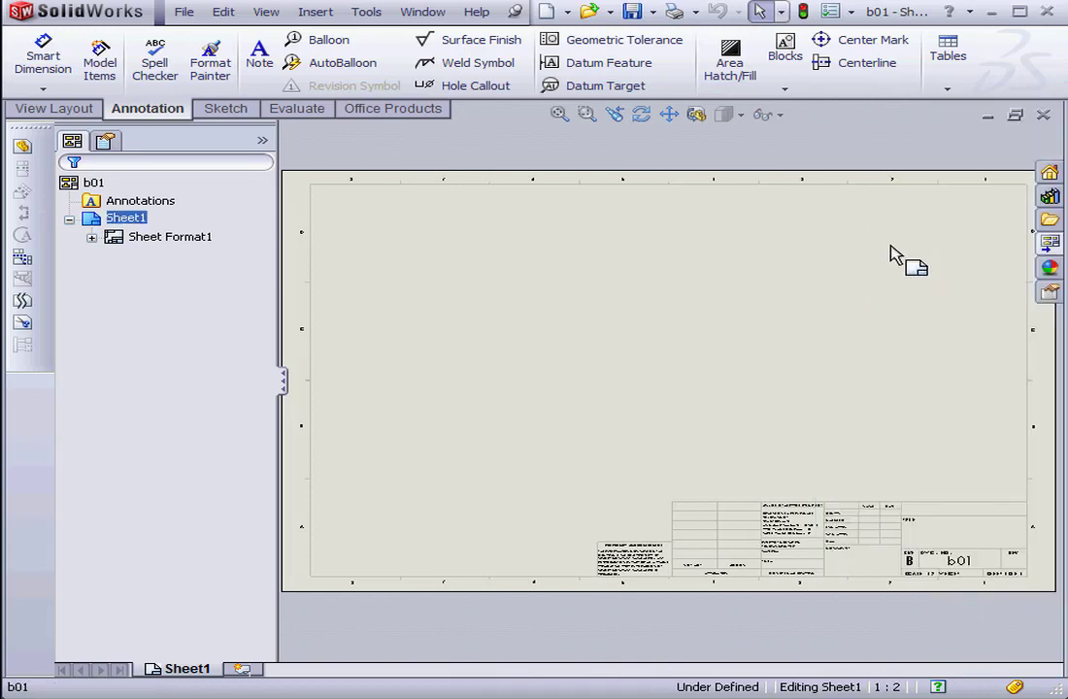
{"action": "left_click", "coordinate": [1048, 244]}
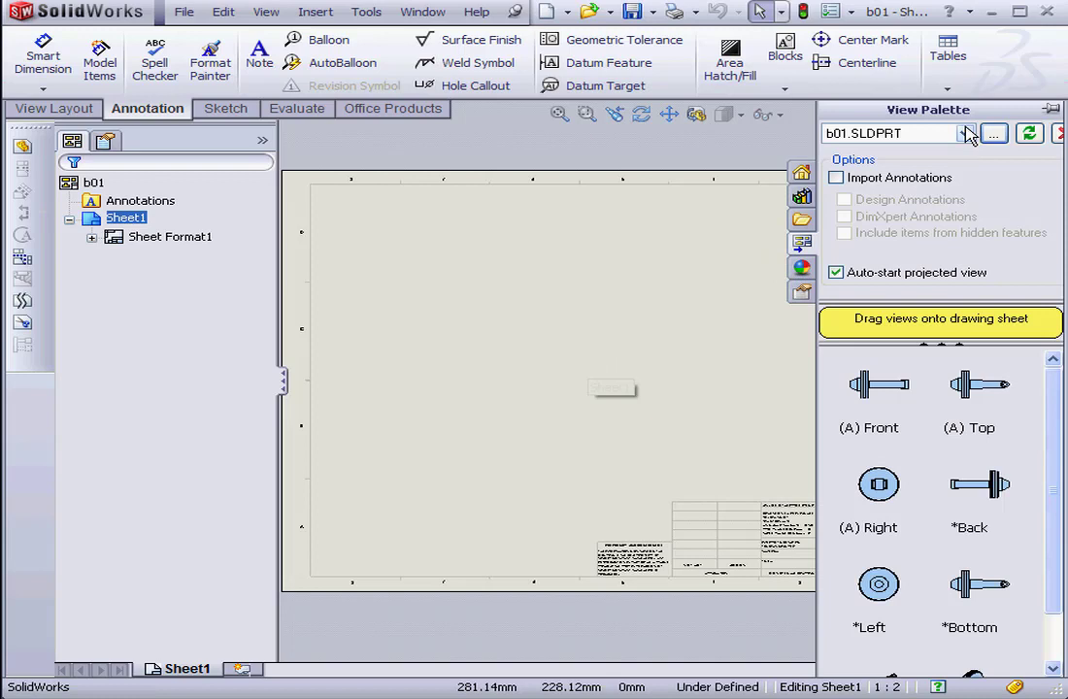
{"action": "left_click", "coordinate": [966, 133]}
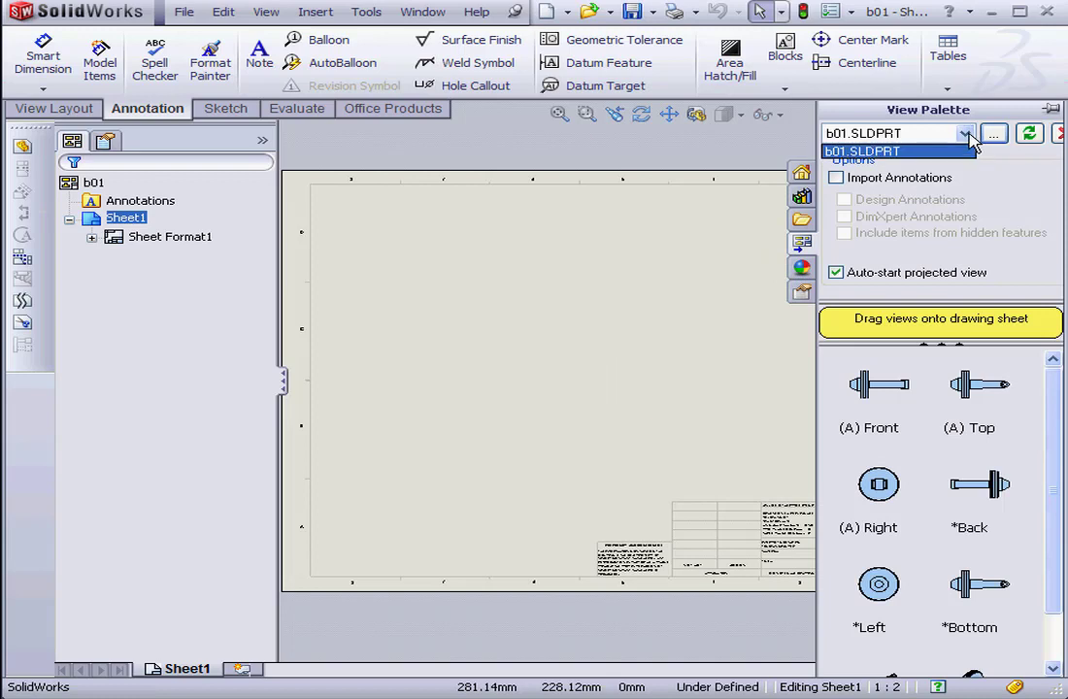
{"action": "left_click", "coordinate": [902, 151]}
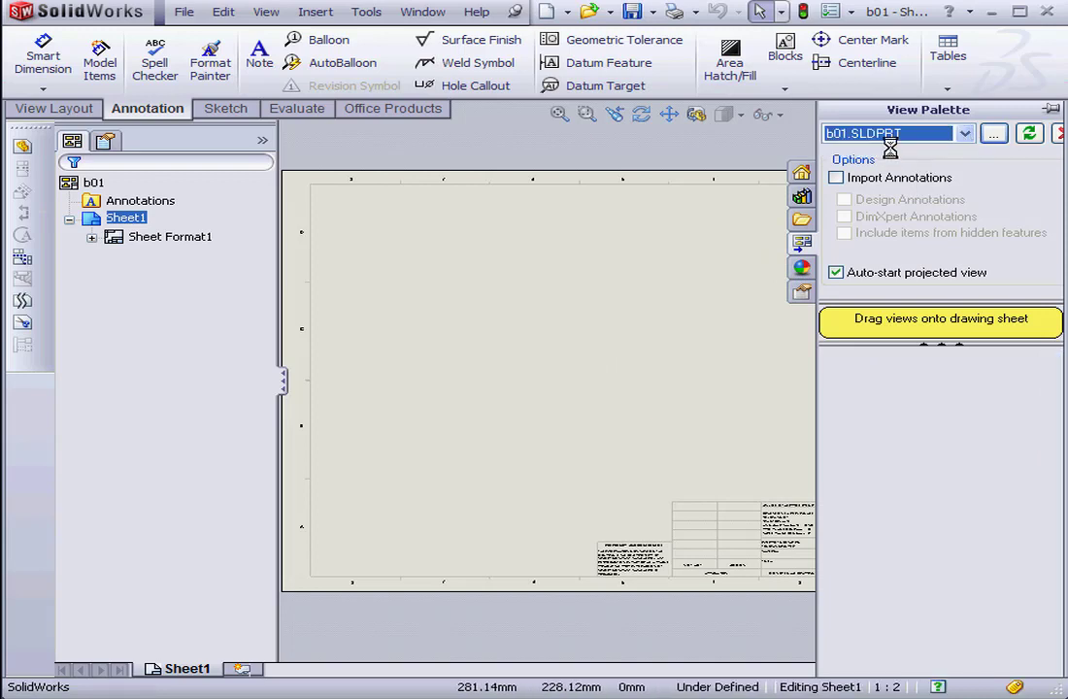
Drop the b01 front view at 1:2 in the lower middle of the sheet.
{"action": "mouse_move", "coordinate": [879, 384]}
{"action": "left_mouse_down"}
{"action": "mouse_move", "coordinate": [789, 381]}
{"action": "mouse_move", "coordinate": [739, 403]}
{"action": "left_mouse_up"}
{"action": "left_click_drag", "start_coordinate": [1051, 405], "coordinate": [1037, 384]}
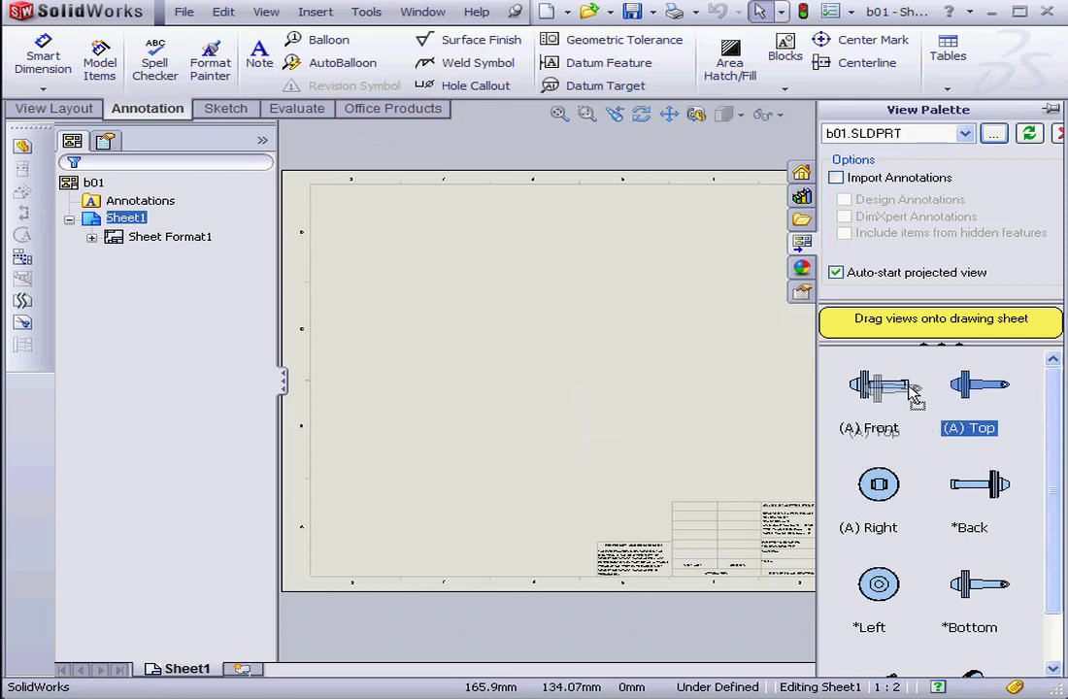
{"action": "left_click_drag", "start_coordinate": [913, 393], "coordinate": [479, 443]}
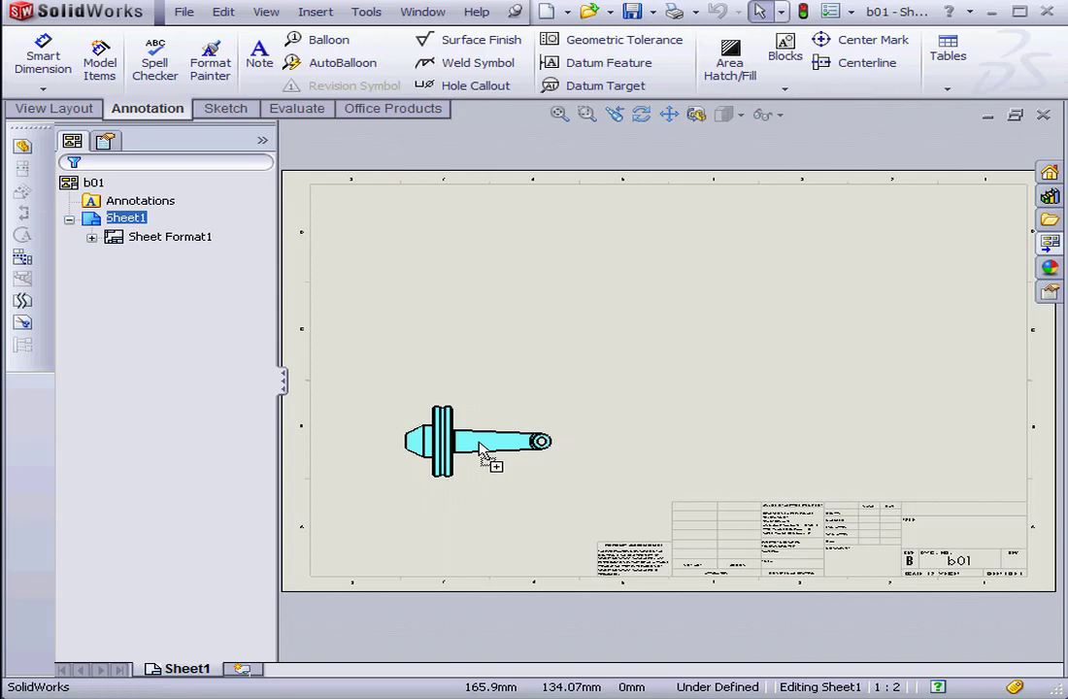
{"action": "left_click_drag", "start_coordinate": [478, 442], "coordinate": [478, 440]}
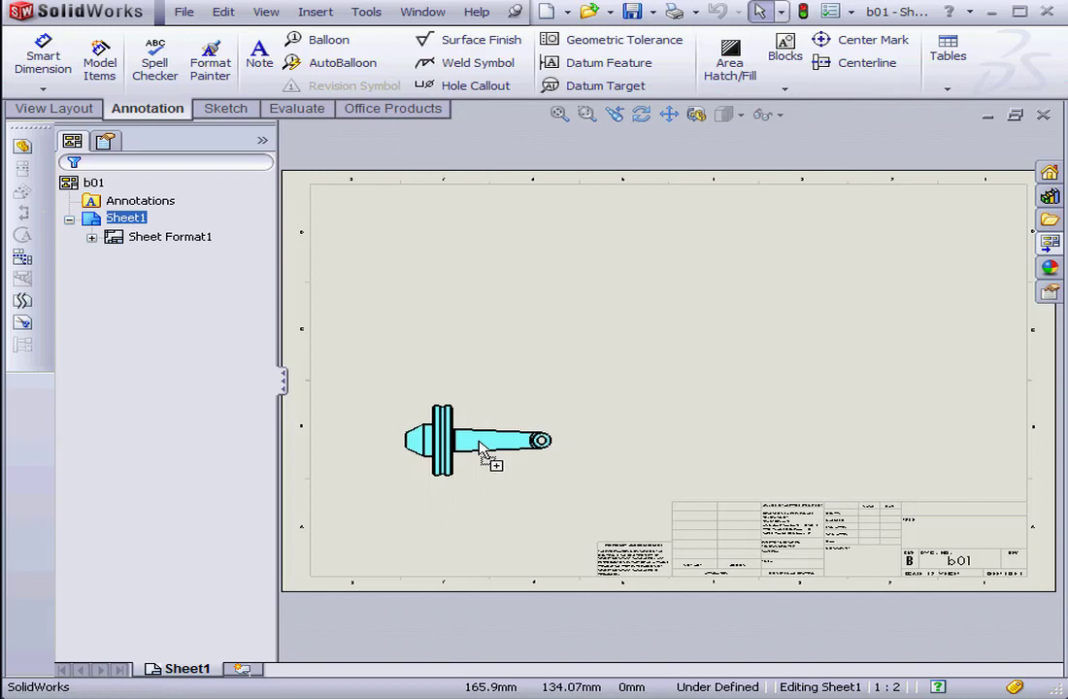
{"action": "mouse_move", "coordinate": [479, 446]}
{"action": "left_mouse_down"}
{"action": "mouse_move", "coordinate": [527, 444]}
{"action": "mouse_move", "coordinate": [590, 421]}
{"action": "mouse_move", "coordinate": [540, 441]}
{"action": "mouse_move", "coordinate": [577, 438]}
{"action": "left_mouse_up"}
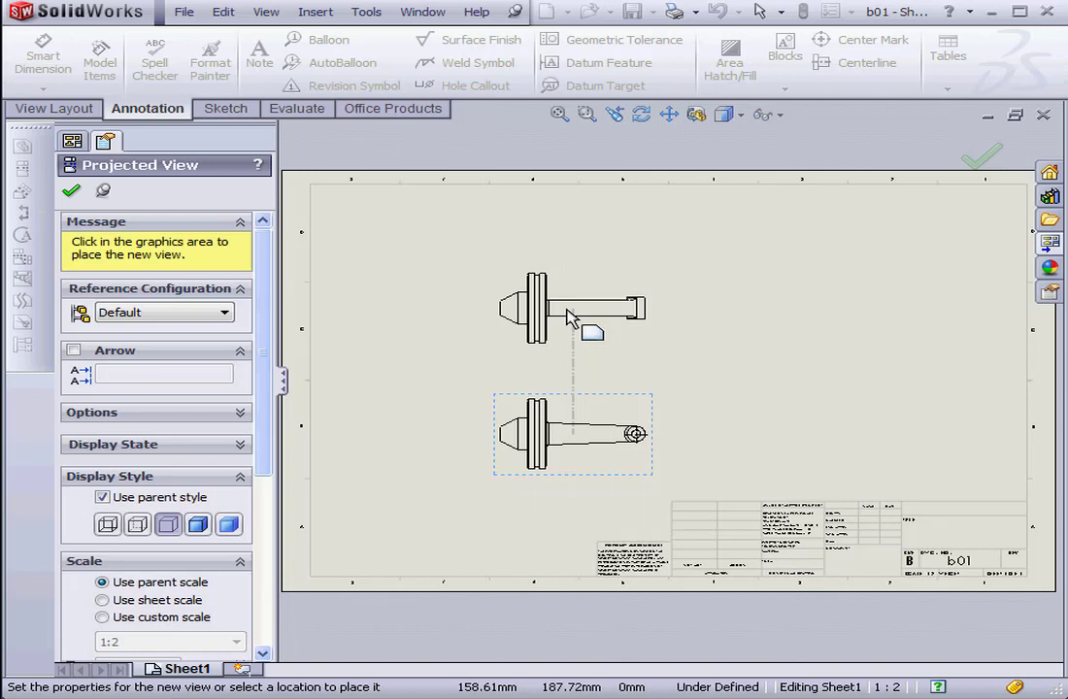
Cancel the projected view, delete Drawing View1, and reopen the View Palette.
{"action": "key", "text": "Escape"}
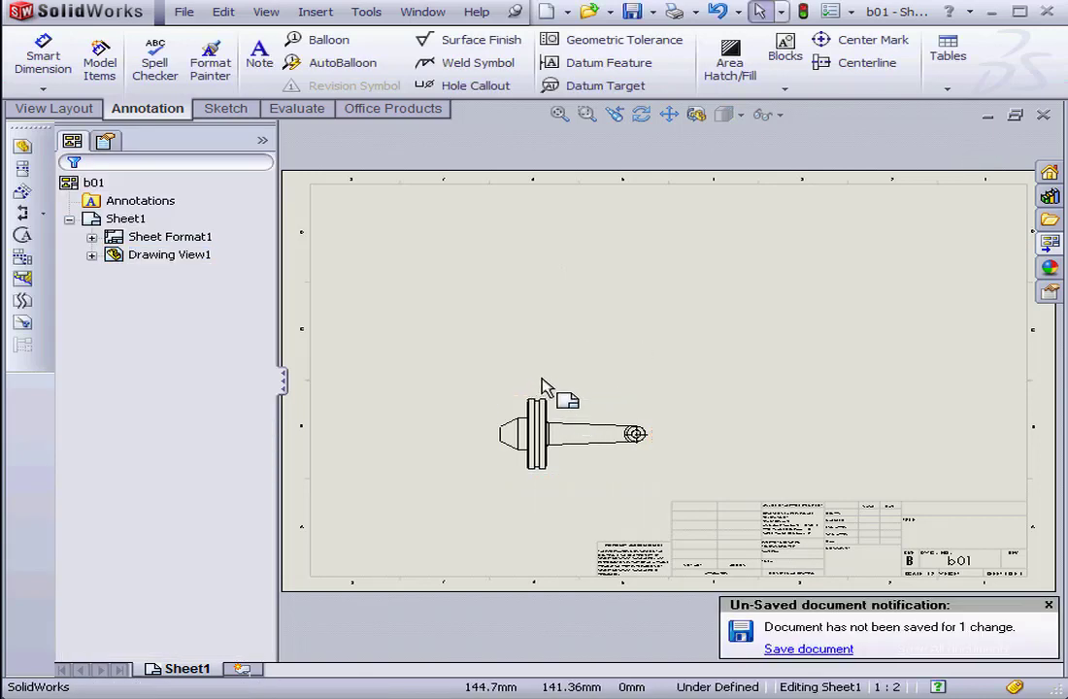
{"action": "left_click", "coordinate": [606, 478]}
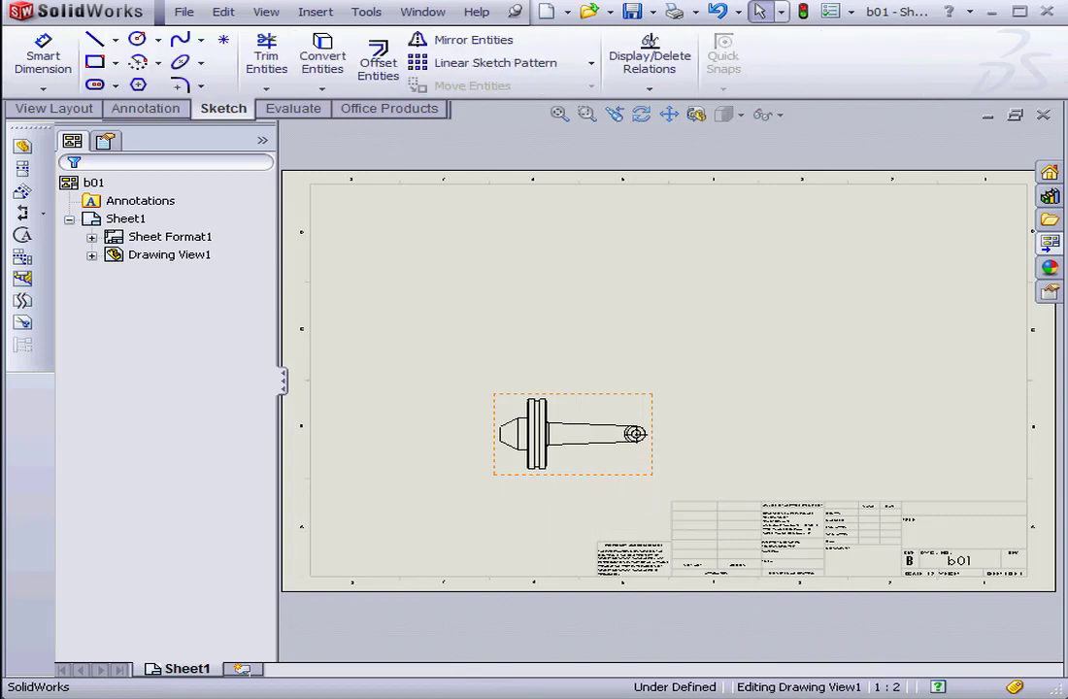
{"action": "key", "text": "Delete"}
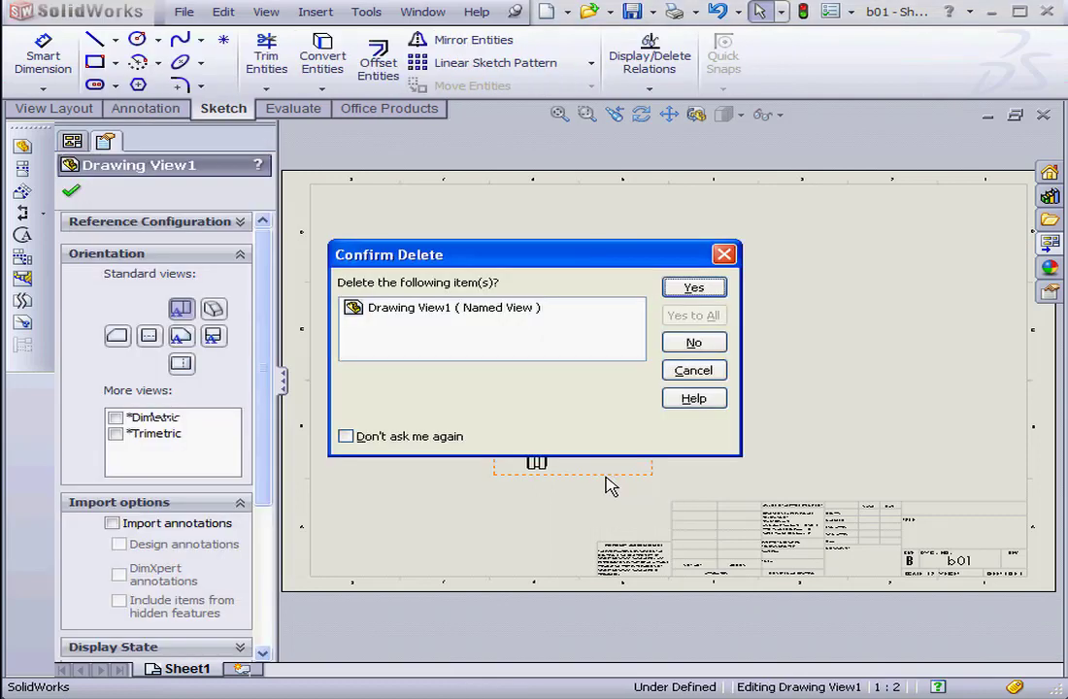
{"action": "left_click", "coordinate": [693, 288]}
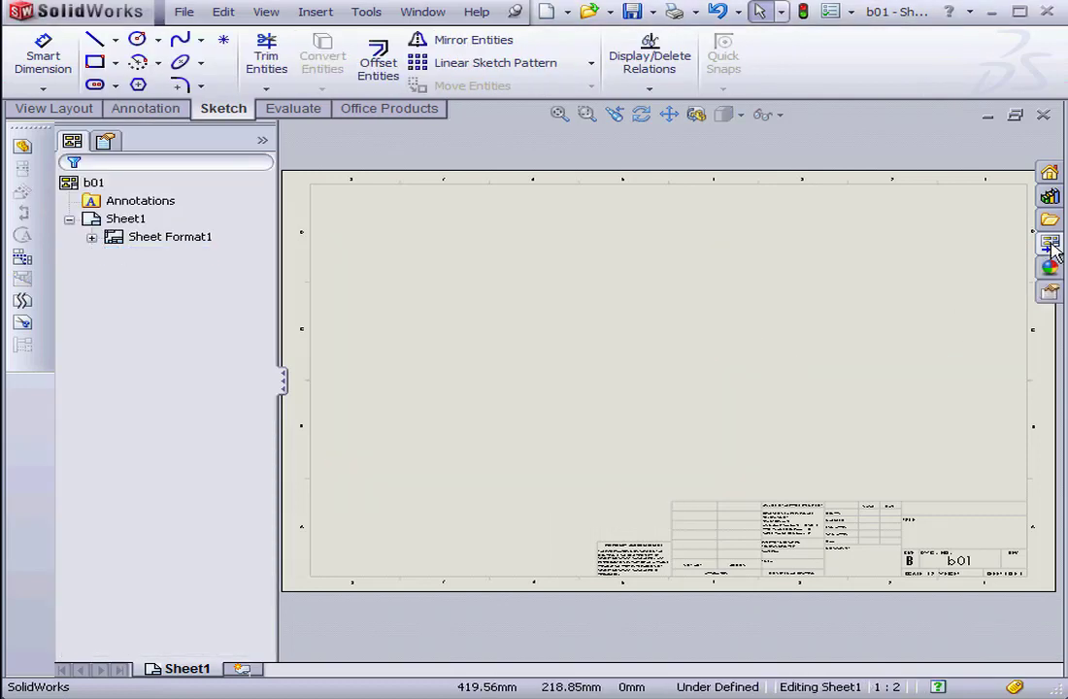
{"action": "left_click", "coordinate": [1050, 243]}
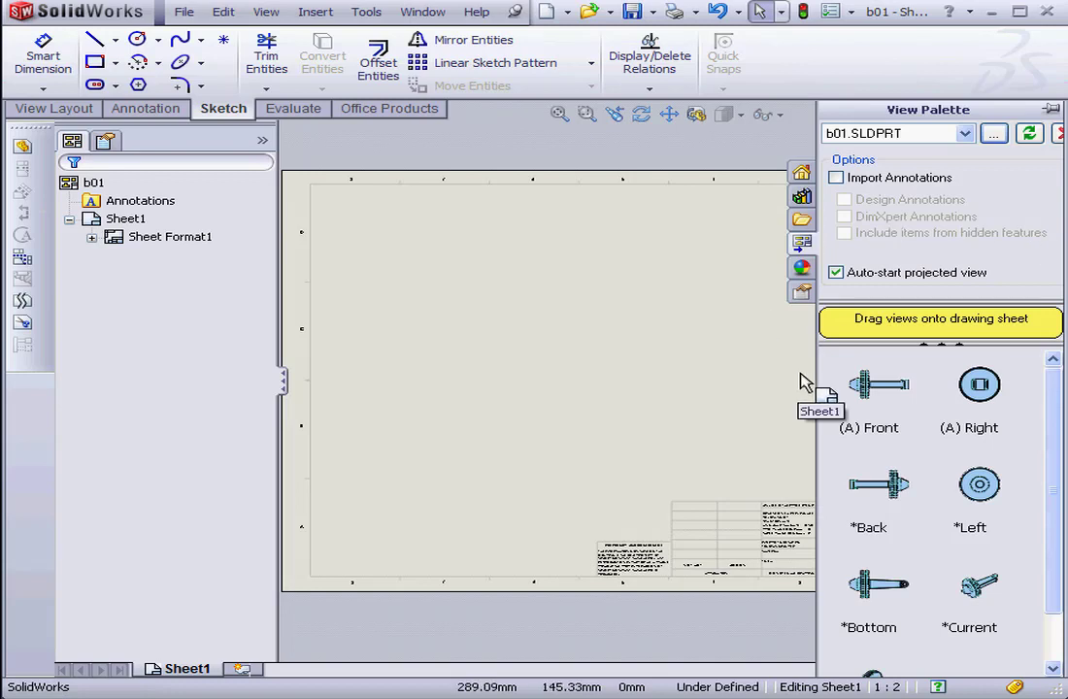
Place the front view, then projections: isometric at top right, circular end view at bottom right.
{"action": "mouse_move", "coordinate": [876, 391]}
{"action": "left_mouse_down"}
{"action": "mouse_move", "coordinate": [488, 507]}
{"action": "mouse_move", "coordinate": [506, 469]}
{"action": "mouse_move", "coordinate": [542, 456]}
{"action": "left_mouse_up"}
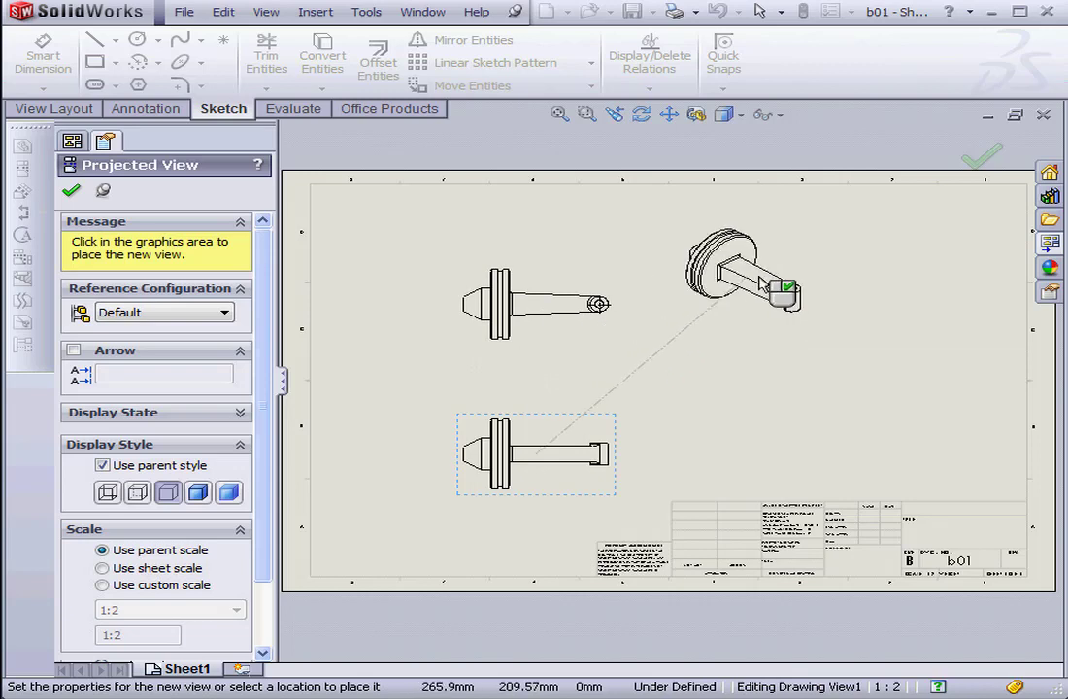
{"action": "left_click", "coordinate": [791, 305]}
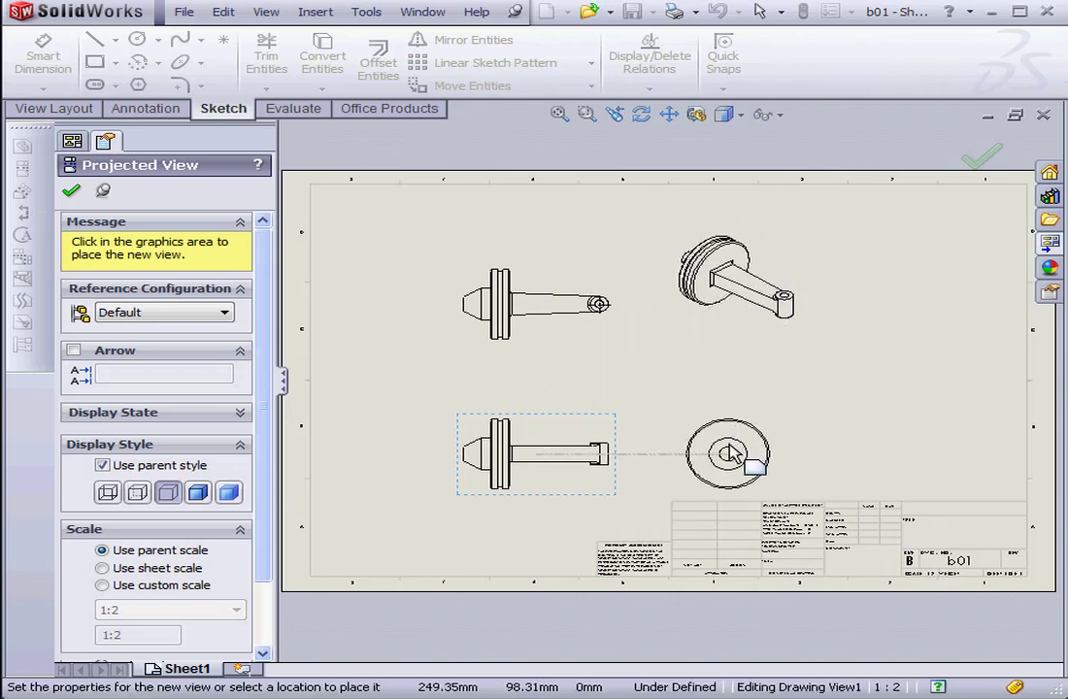
{"action": "left_click", "coordinate": [748, 460]}
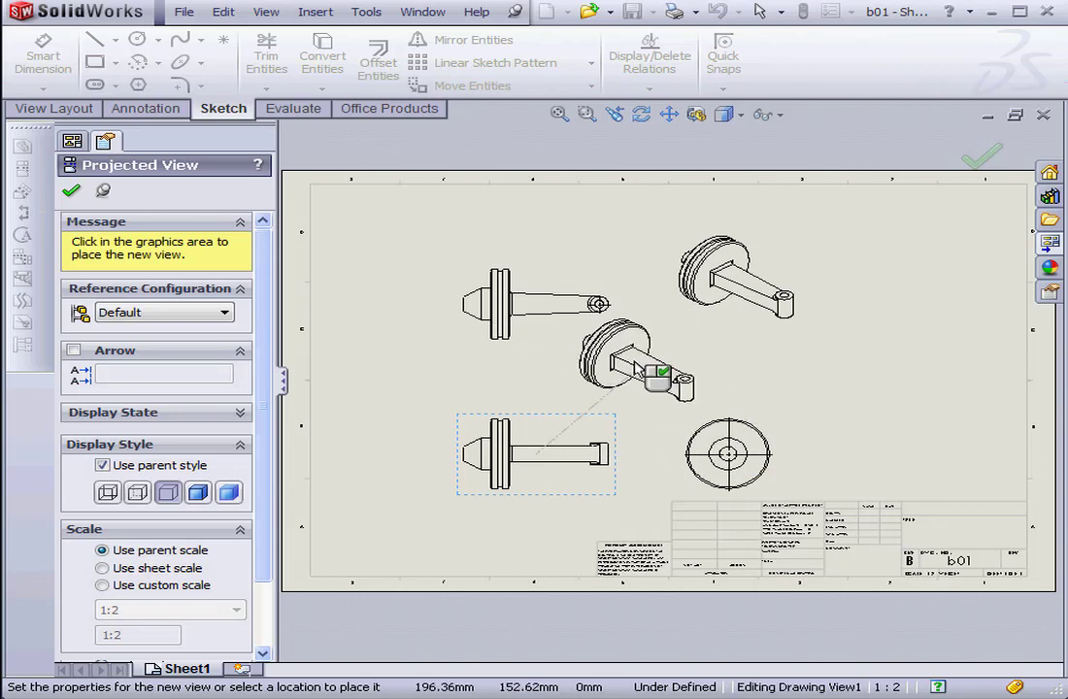
{"action": "key", "text": "Escape"}
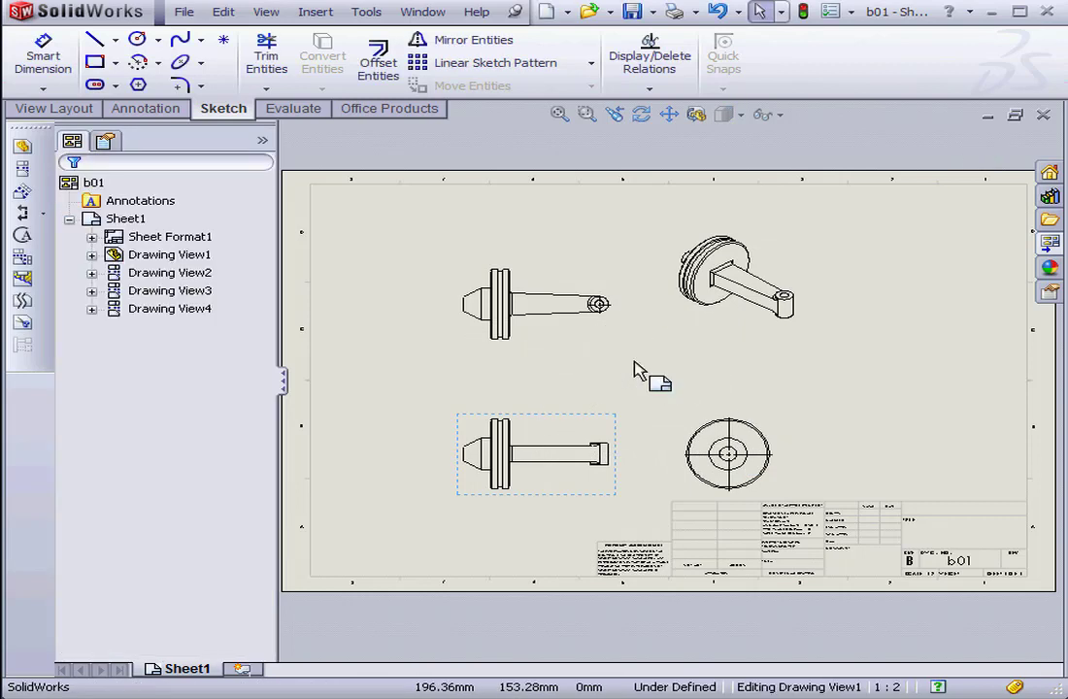
Shift the left-hand views left, raise the top-left view, and nudge the end view right.
{"action": "mouse_move", "coordinate": [590, 493]}
{"action": "left_mouse_down"}
{"action": "mouse_move", "coordinate": [586, 451]}
{"action": "mouse_move", "coordinate": [658, 467]}
{"action": "mouse_move", "coordinate": [557, 446]}
{"action": "mouse_move", "coordinate": [522, 509]}
{"action": "mouse_move", "coordinate": [591, 493]}
{"action": "mouse_move", "coordinate": [537, 476]}
{"action": "mouse_move", "coordinate": [536, 490]}
{"action": "left_mouse_up"}
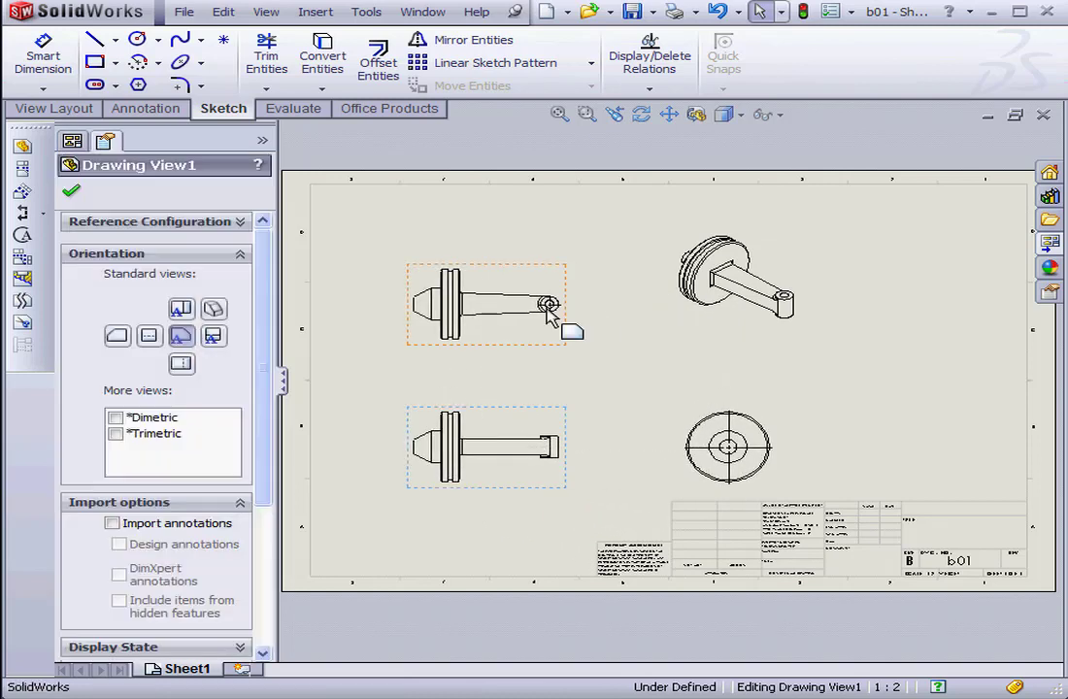
{"action": "left_click", "coordinate": [547, 348]}
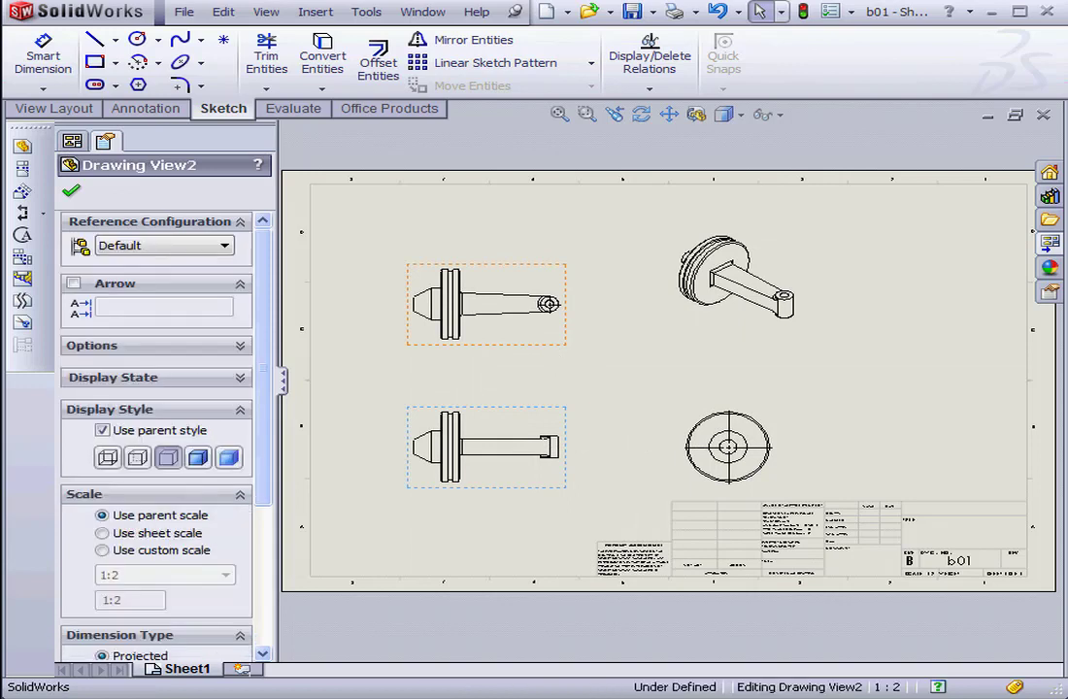
{"action": "mouse_move", "coordinate": [545, 344]}
{"action": "left_mouse_down"}
{"action": "mouse_move", "coordinate": [545, 317]}
{"action": "mouse_move", "coordinate": [572, 278]}
{"action": "mouse_move", "coordinate": [529, 345]}
{"action": "mouse_move", "coordinate": [502, 336]}
{"action": "left_mouse_up"}
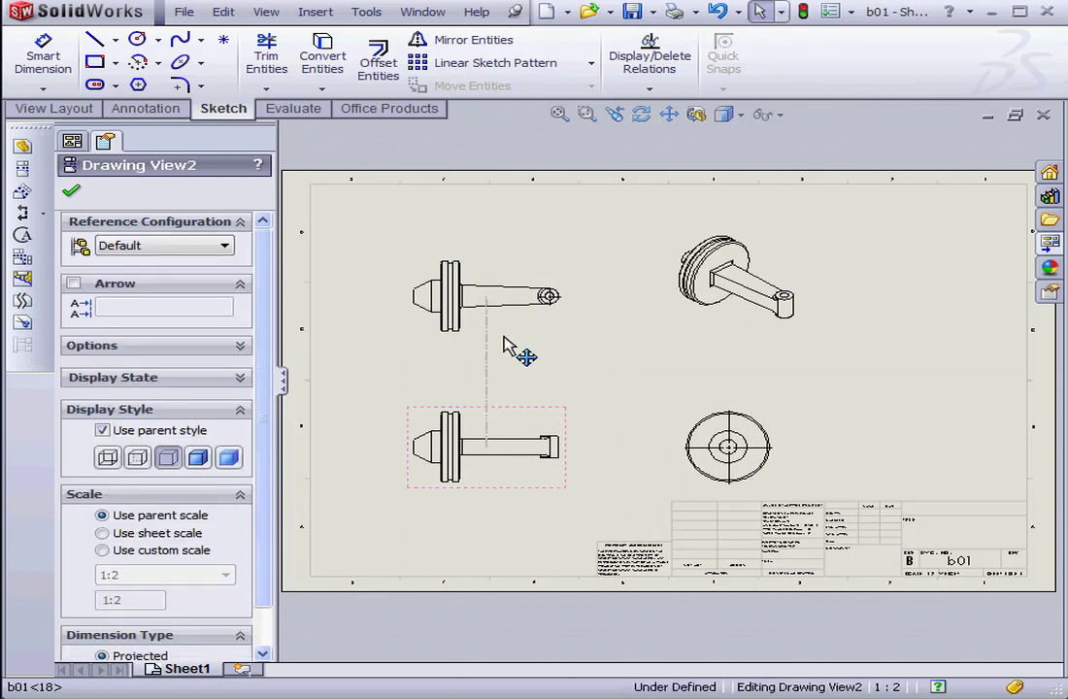
{"action": "left_click", "coordinate": [679, 470]}
{"action": "mouse_move", "coordinate": [679, 470]}
{"action": "left_mouse_down"}
{"action": "mouse_move", "coordinate": [777, 467]}
{"action": "mouse_move", "coordinate": [648, 472]}
{"action": "mouse_move", "coordinate": [691, 468]}
{"action": "left_mouse_up"}
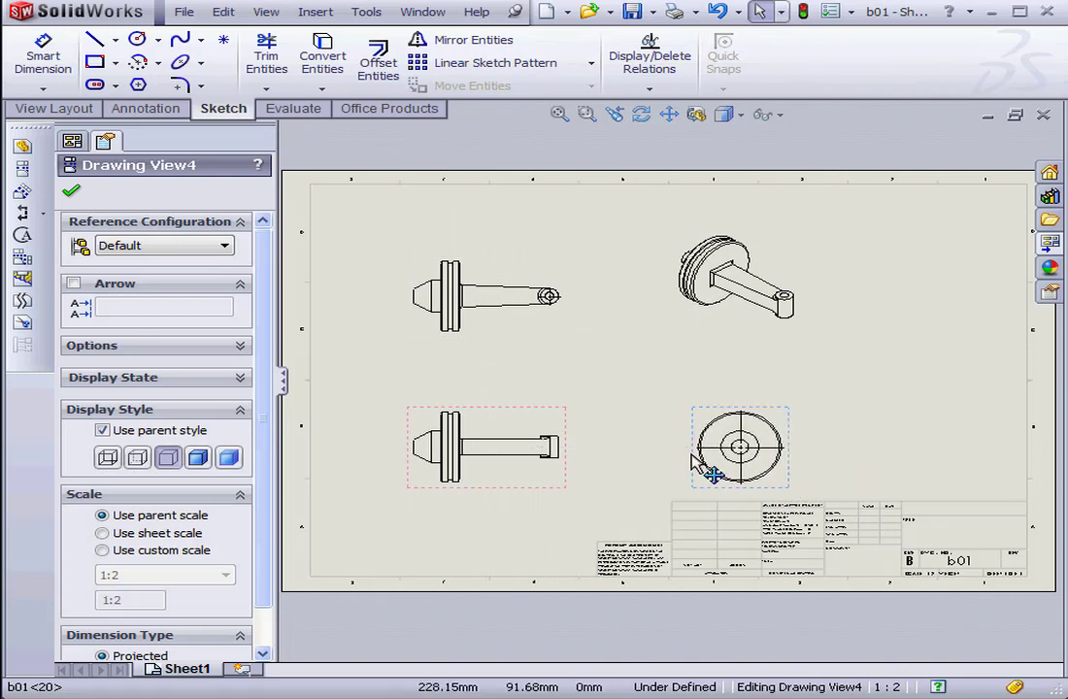
Set the isometric Drawing View3 to Shaded With Edges and accept it.
{"action": "left_click", "coordinate": [739, 288]}
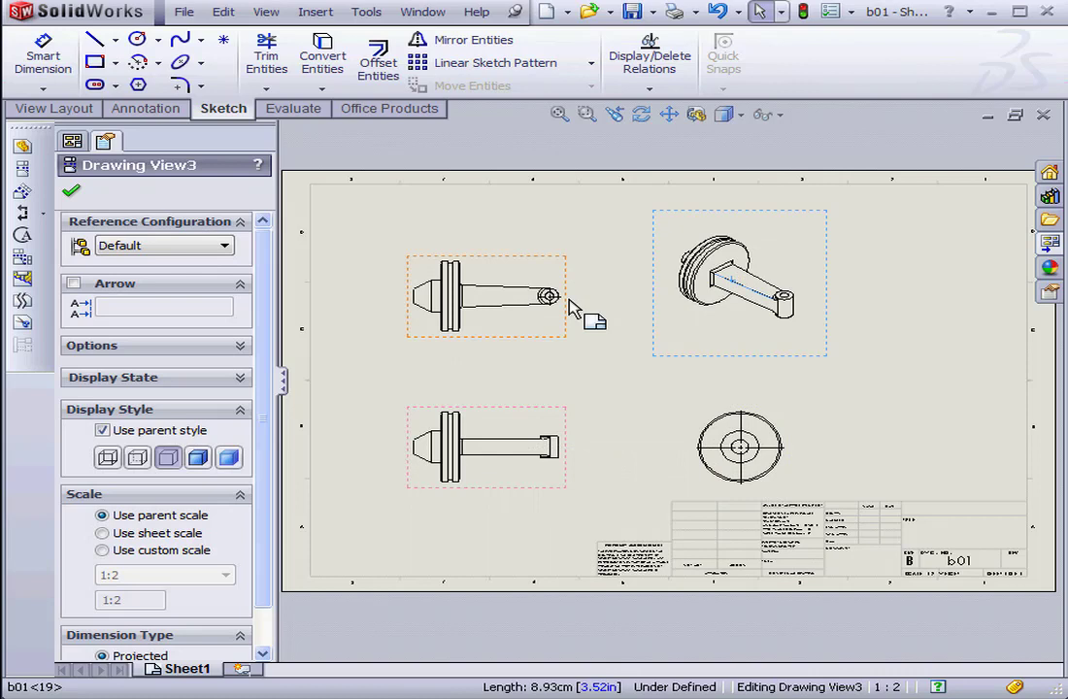
{"action": "left_click", "coordinate": [197, 461]}
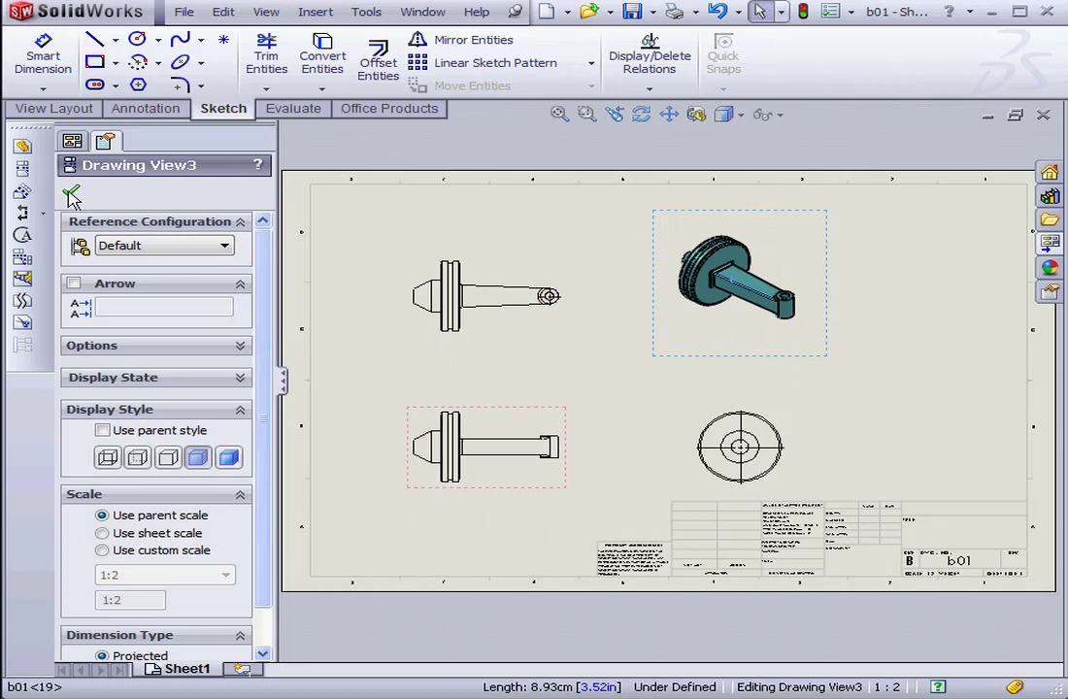
{"action": "left_click", "coordinate": [70, 193]}
{"action": "scroll", "coordinate": [520, 330], "scroll_direction": "up", "scroll_amount": 3}
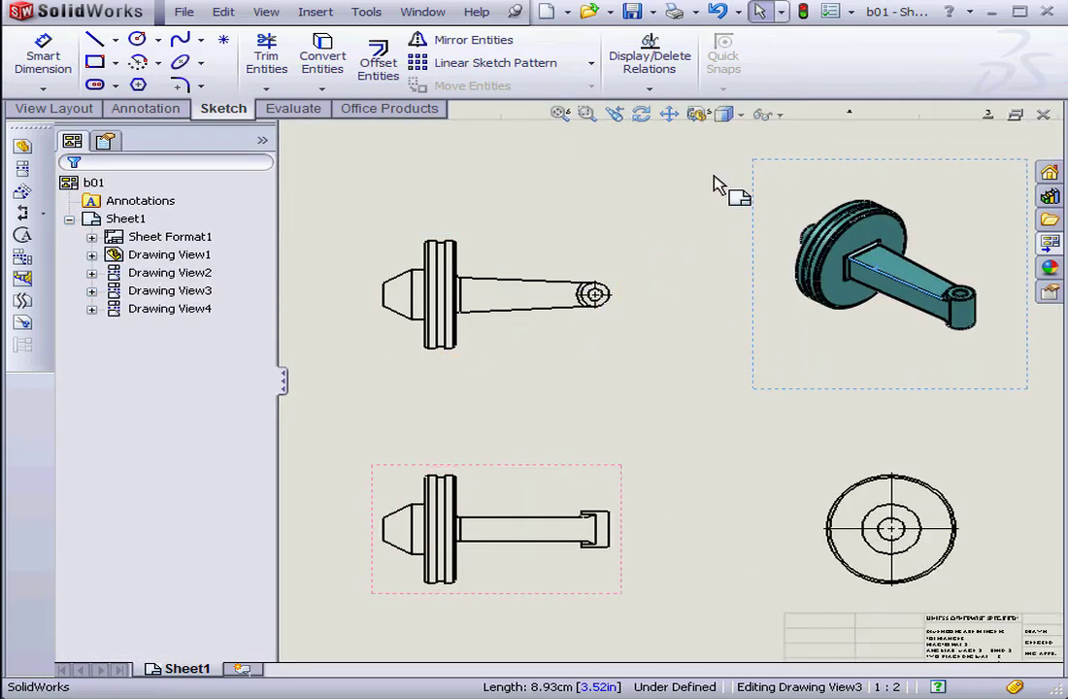
{"action": "left_click", "coordinate": [696, 115]}
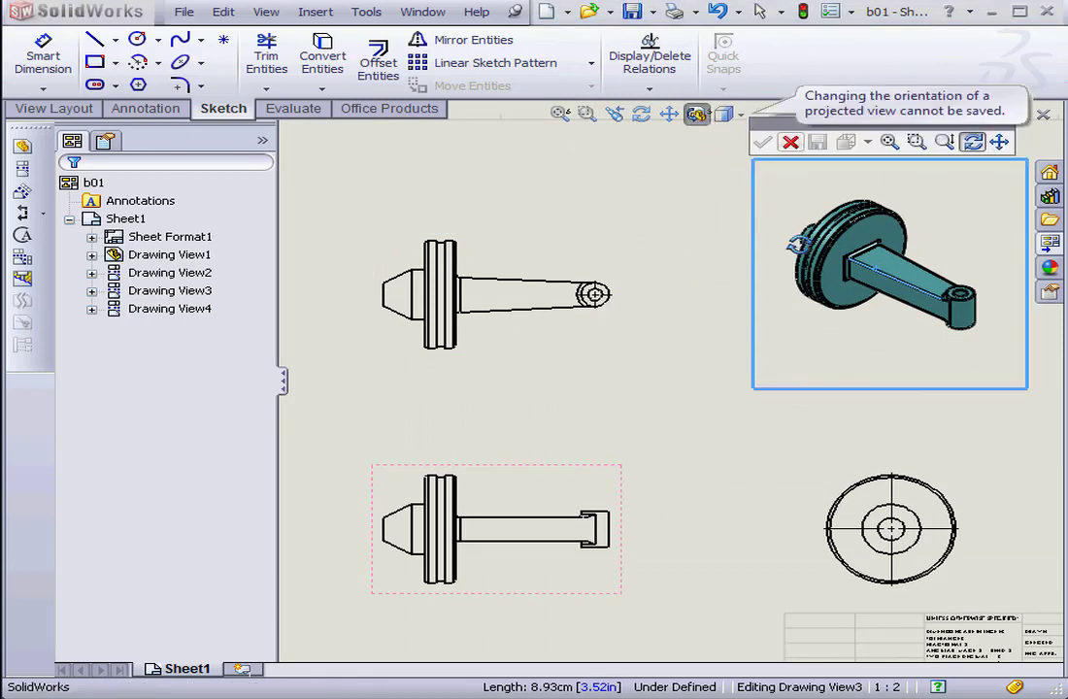
{"action": "mouse_move", "coordinate": [920, 282]}
{"action": "left_mouse_down"}
{"action": "mouse_move", "coordinate": [951, 219]}
{"action": "mouse_move", "coordinate": [789, 234]}
{"action": "mouse_move", "coordinate": [937, 245]}
{"action": "mouse_move", "coordinate": [965, 258]}
{"action": "mouse_move", "coordinate": [922, 242]}
{"action": "mouse_move", "coordinate": [948, 221]}
{"action": "mouse_move", "coordinate": [977, 255]}
{"action": "mouse_move", "coordinate": [909, 255]}
{"action": "mouse_move", "coordinate": [940, 284]}
{"action": "left_mouse_up"}
{"action": "left_click", "coordinate": [763, 143]}
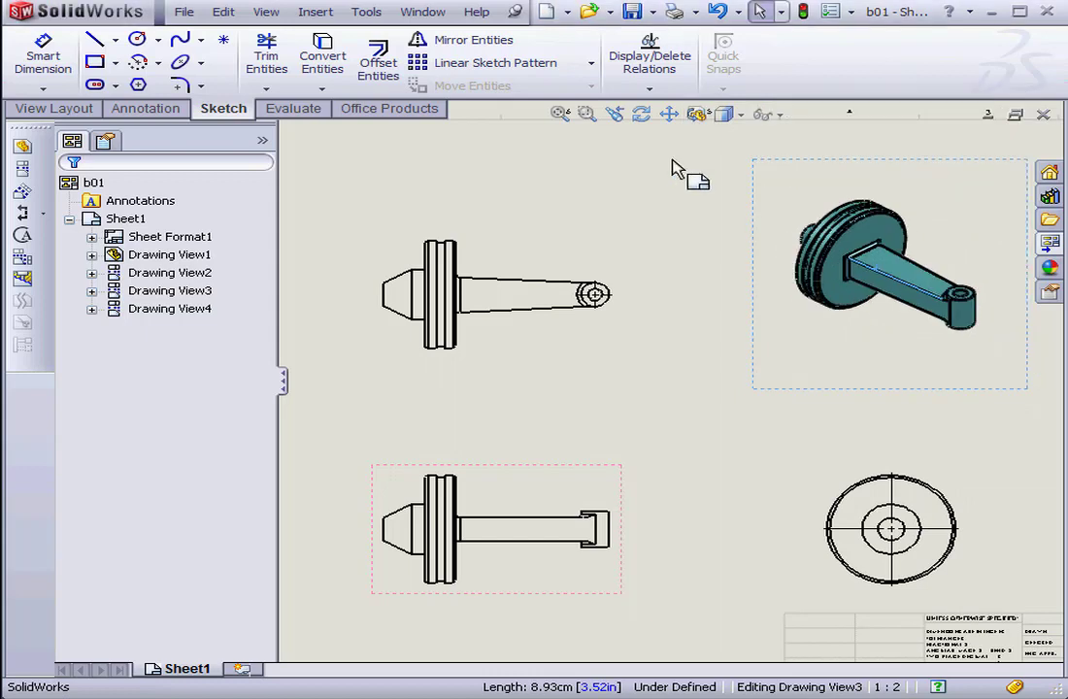
{"action": "left_click", "coordinate": [624, 200]}
{"action": "left_click", "coordinate": [696, 117]}
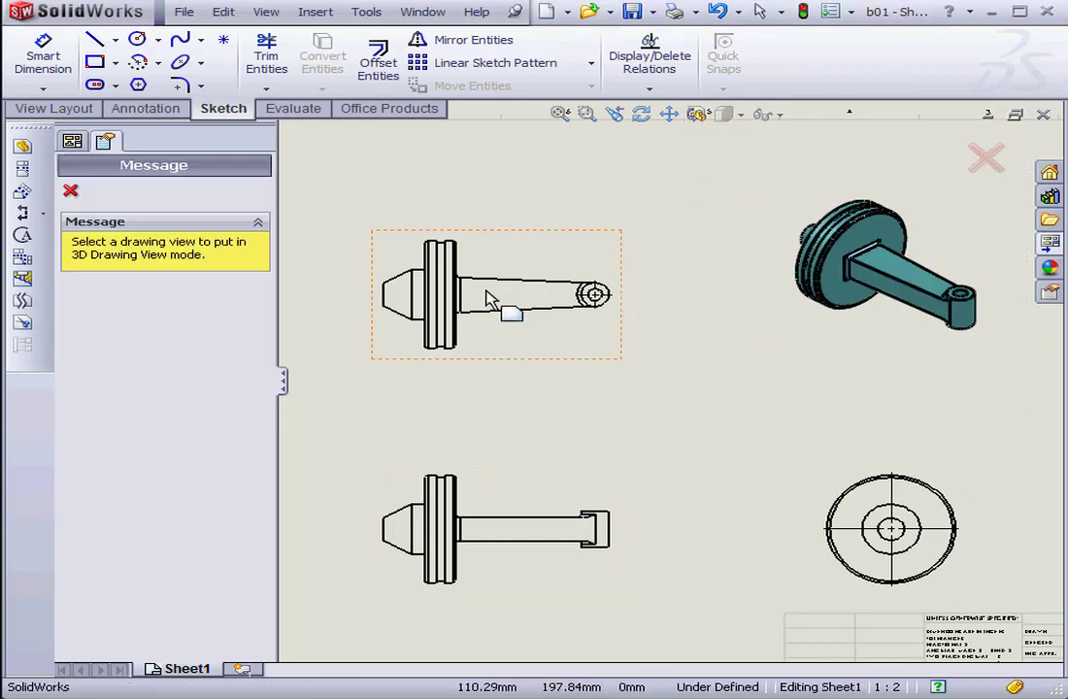
{"action": "left_click", "coordinate": [488, 298]}
{"action": "mouse_move", "coordinate": [532, 297]}
{"action": "left_mouse_down"}
{"action": "mouse_move", "coordinate": [425, 329]}
{"action": "mouse_move", "coordinate": [473, 283]}
{"action": "mouse_move", "coordinate": [621, 274]}
{"action": "mouse_move", "coordinate": [620, 255]}
{"action": "left_mouse_up"}
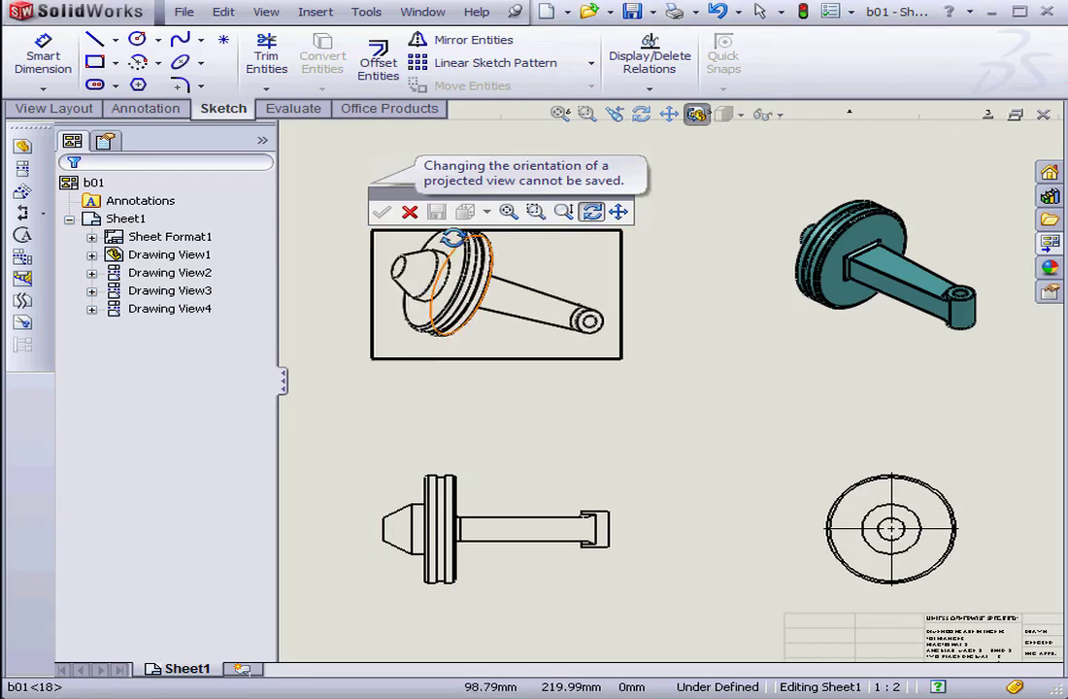
{"action": "left_click", "coordinate": [408, 212]}
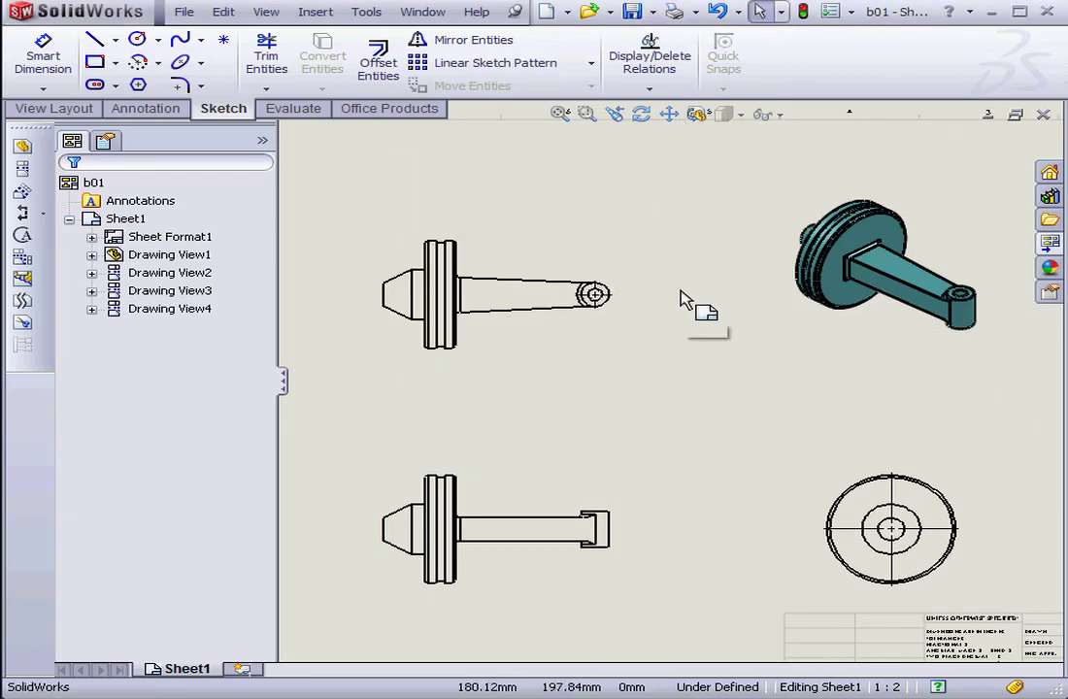
Switch to the Annotation tab, checking the tool-group list and closing it unchanged.
{"action": "left_click", "coordinate": [148, 109]}
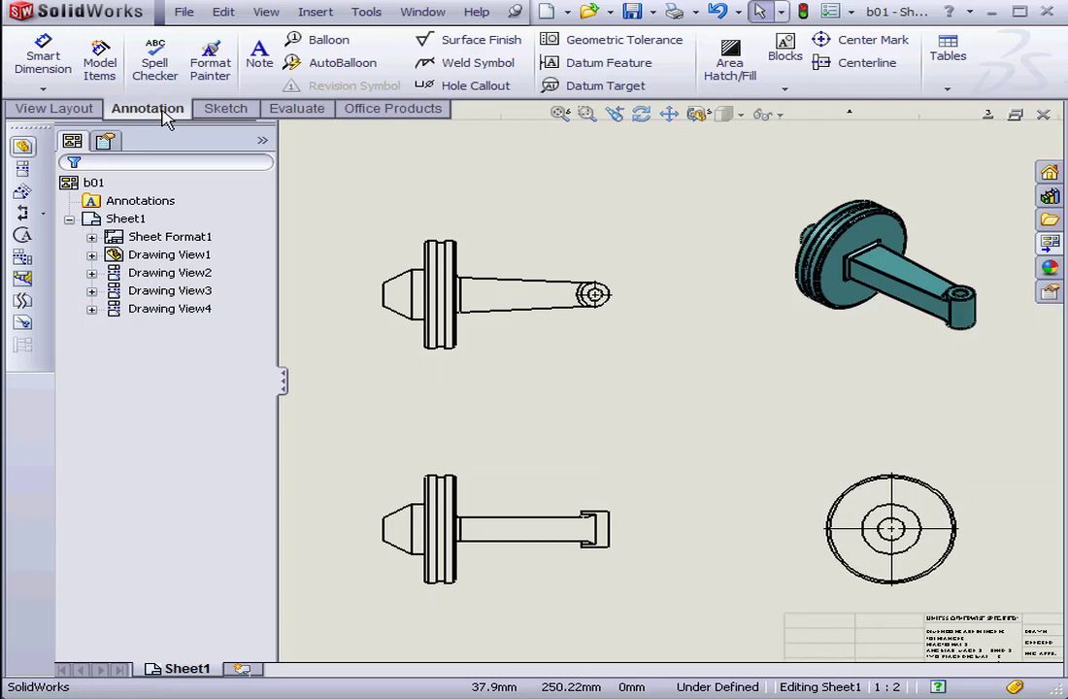
{"action": "right_click", "coordinate": [238, 113]}
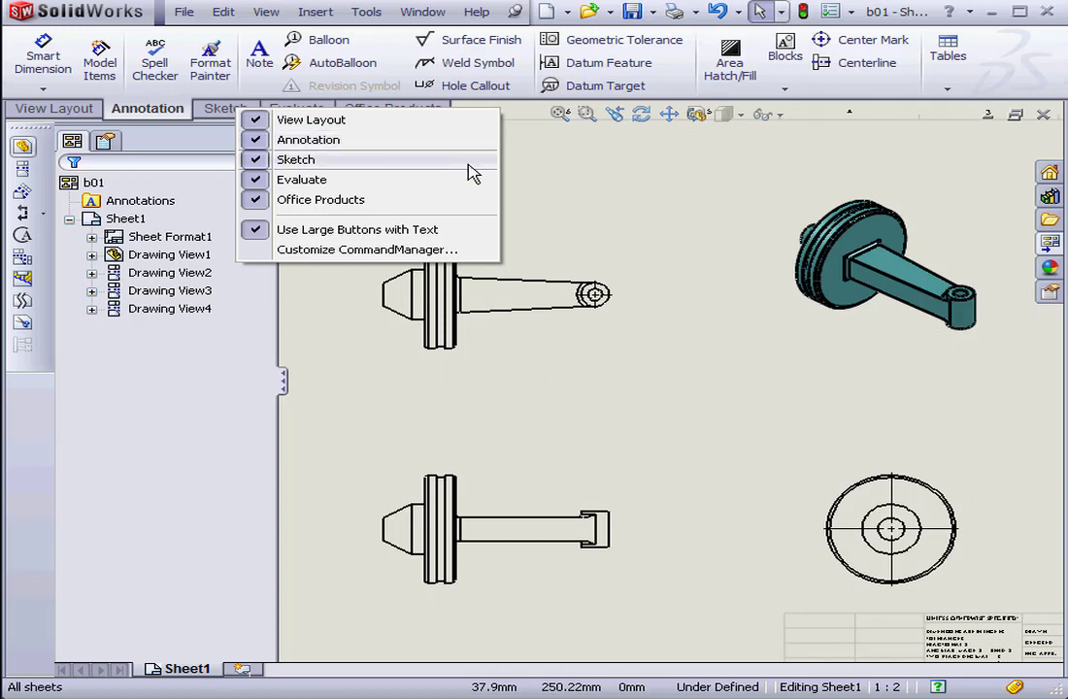
{"action": "left_click", "coordinate": [579, 183]}
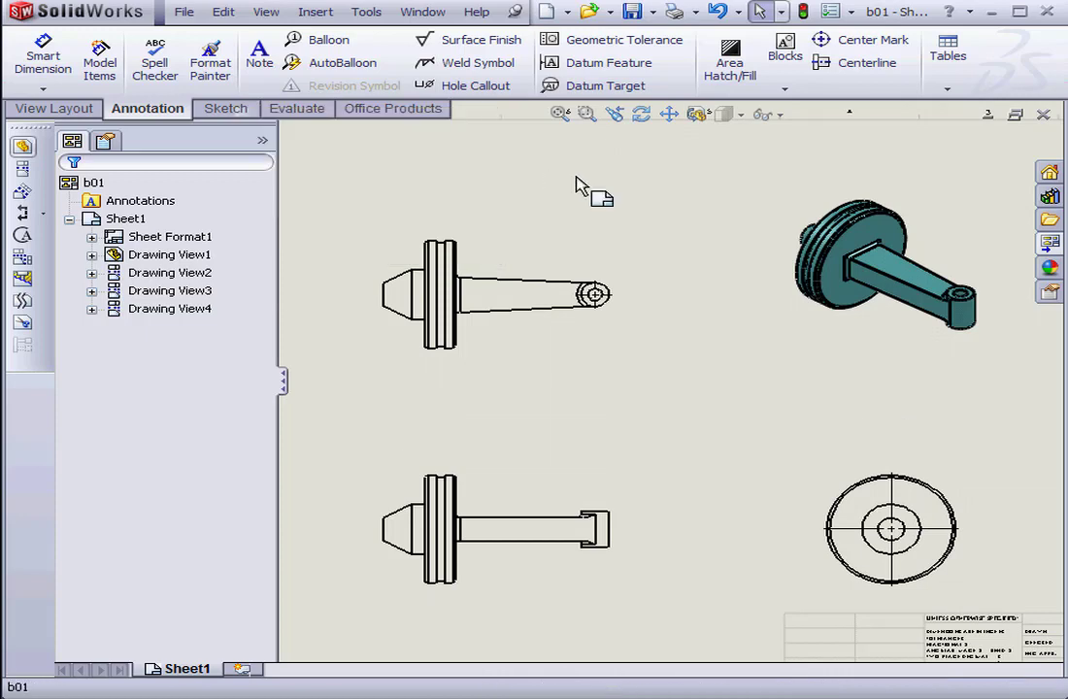
Dimension the angle between the cone tip's two chamfer edges as 60.00°, placed upper left.
{"action": "left_click", "coordinate": [42, 60]}
{"action": "scroll", "coordinate": [476, 320], "scroll_direction": "down", "scroll_amount": 2}
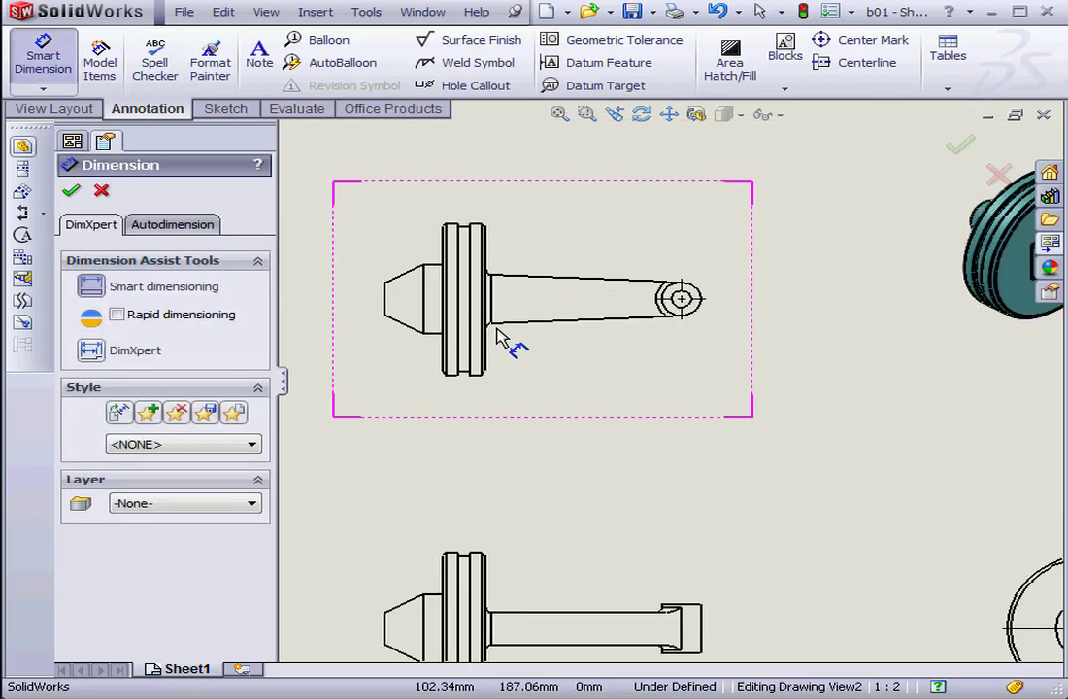
{"action": "scroll", "coordinate": [490, 312], "scroll_direction": "down", "scroll_amount": 3}
{"action": "scroll", "coordinate": [479, 310], "scroll_direction": "down", "scroll_amount": 1}
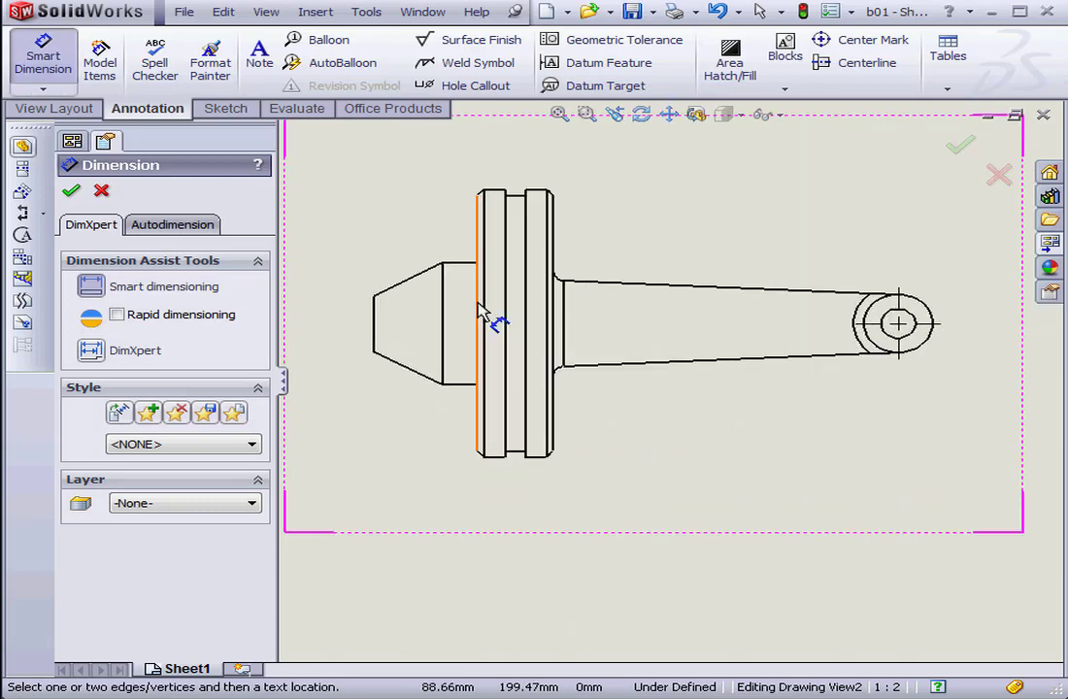
{"action": "scroll", "coordinate": [474, 311], "scroll_direction": "down", "scroll_amount": 2}
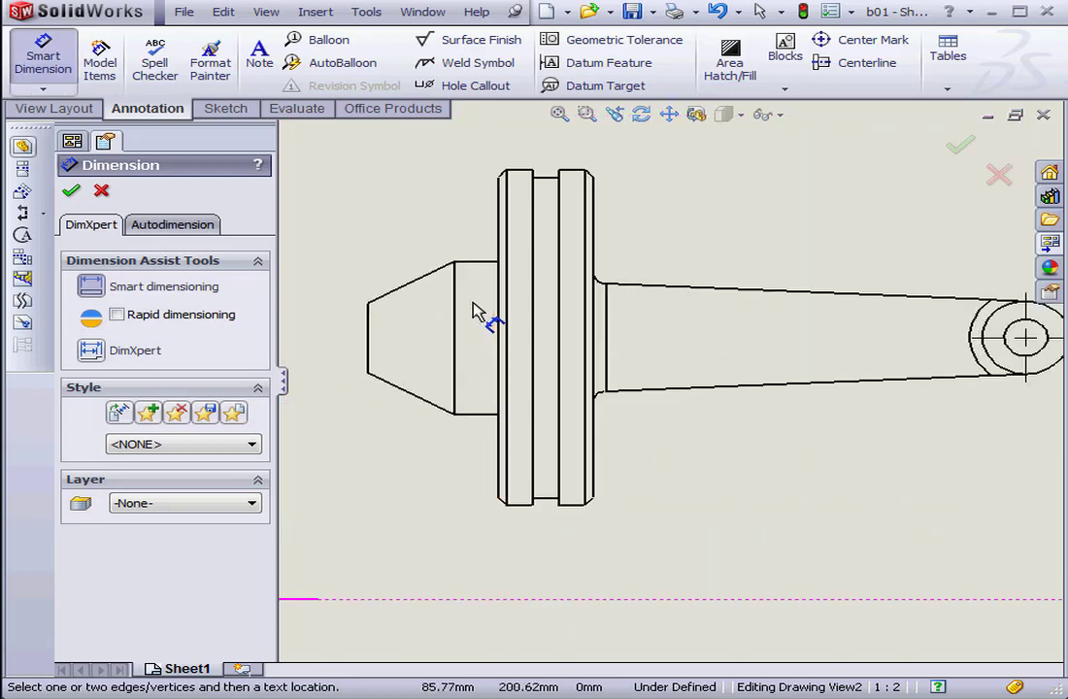
{"action": "left_click", "coordinate": [411, 291]}
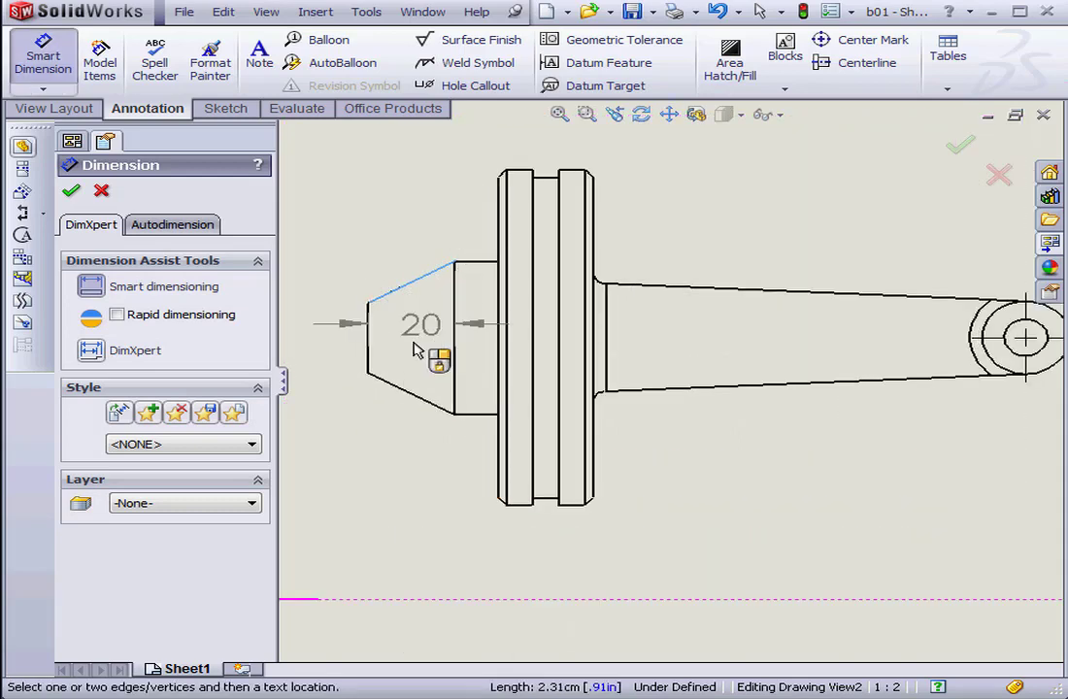
{"action": "left_click", "coordinate": [405, 397]}
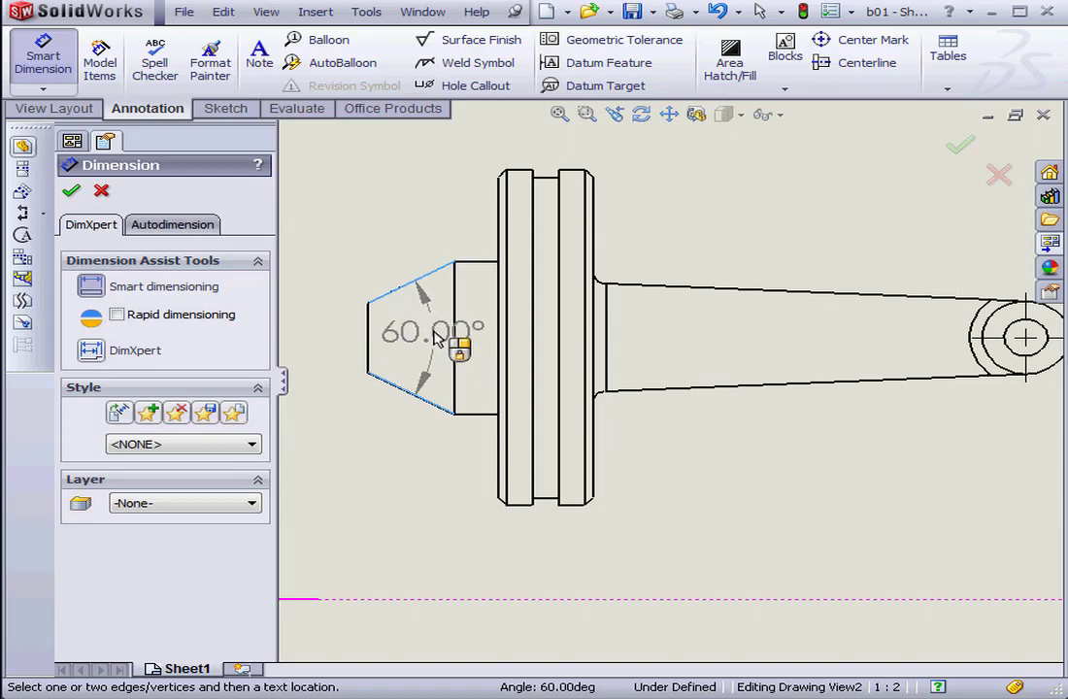
{"action": "left_click", "coordinate": [438, 337]}
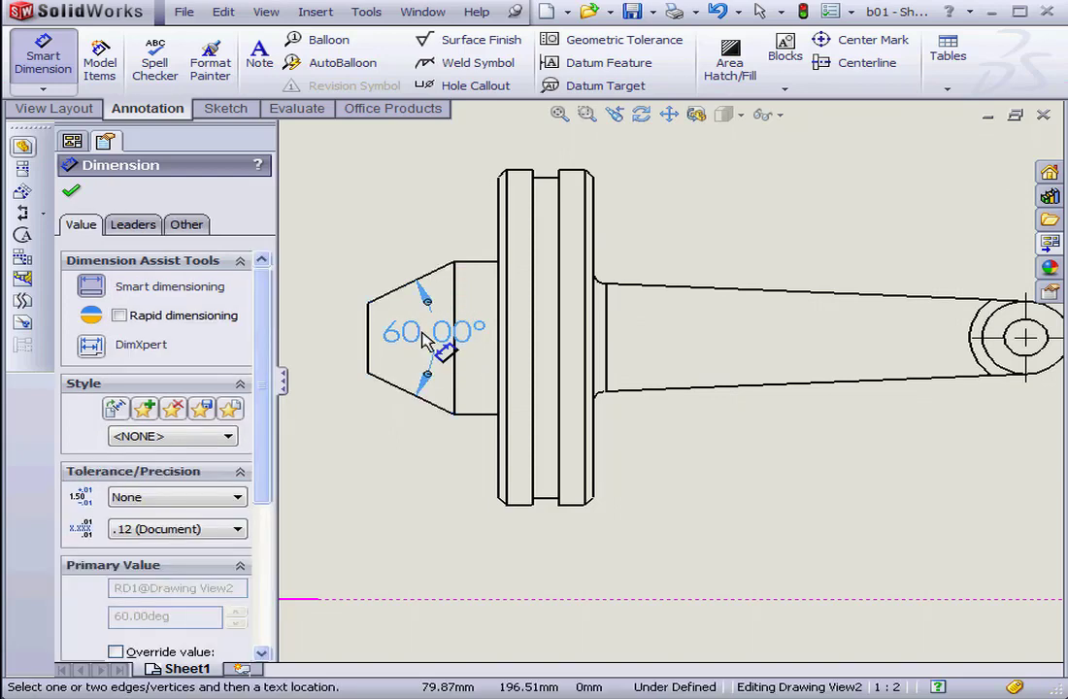
{"action": "mouse_move", "coordinate": [419, 340]}
{"action": "left_mouse_down"}
{"action": "mouse_move", "coordinate": [424, 296]}
{"action": "mouse_move", "coordinate": [402, 262]}
{"action": "left_mouse_up"}
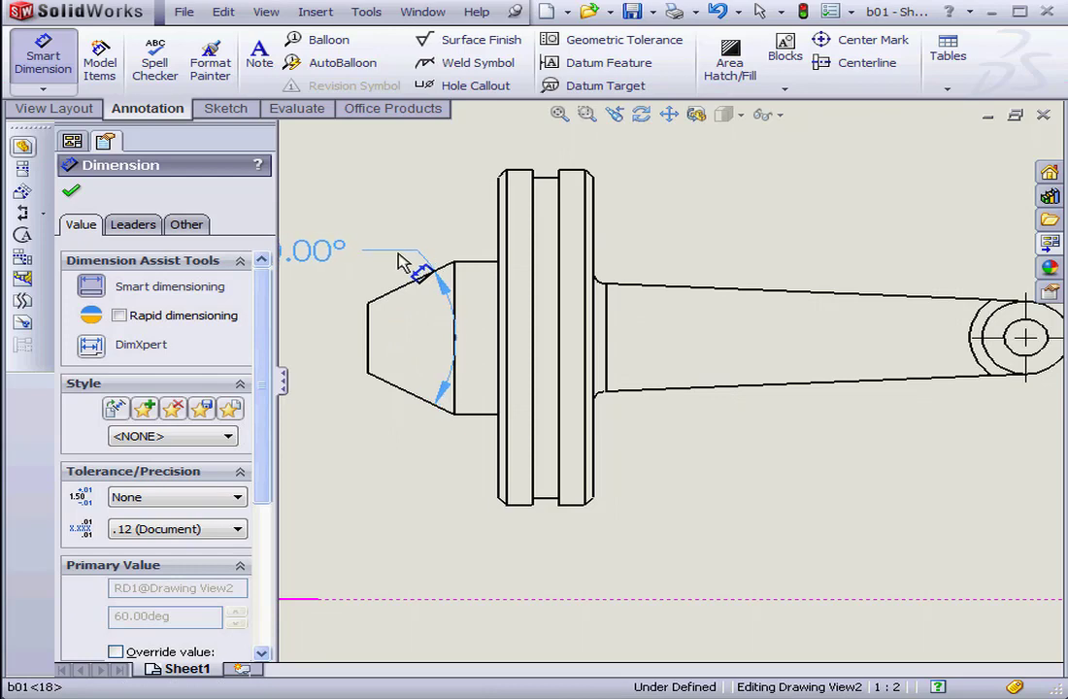
{"action": "left_click", "coordinate": [668, 115]}
{"action": "left_click_drag", "start_coordinate": [549, 318], "coordinate": [655, 335]}
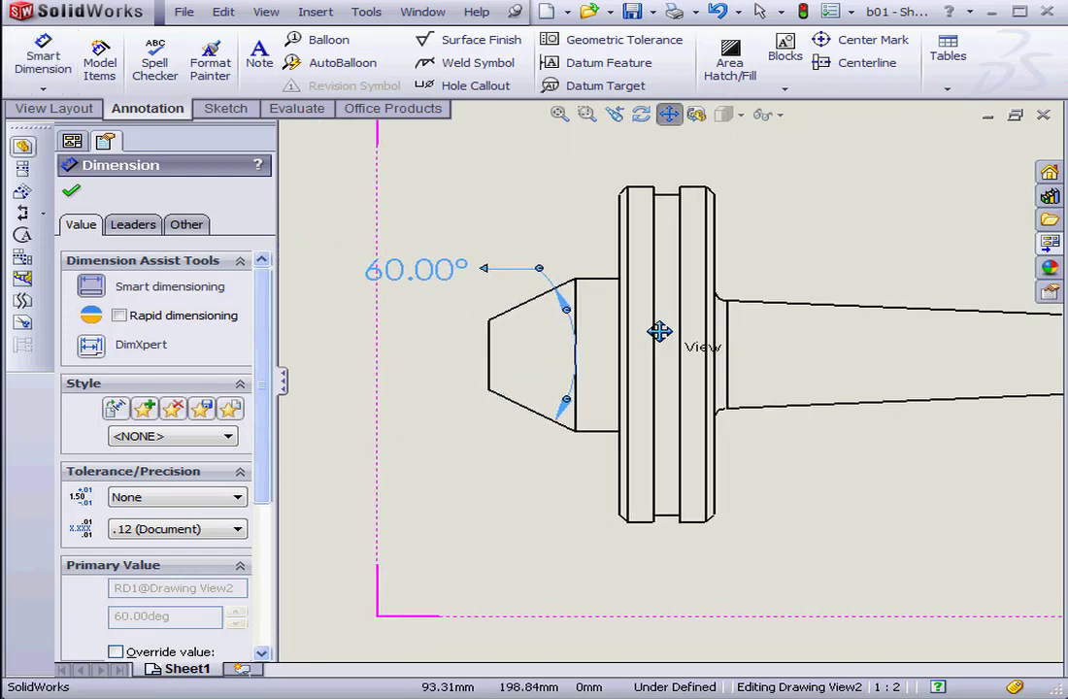
Add the 20 cone-tip length and 10 neck length dimensions below the front view.
{"action": "left_click", "coordinate": [672, 114]}
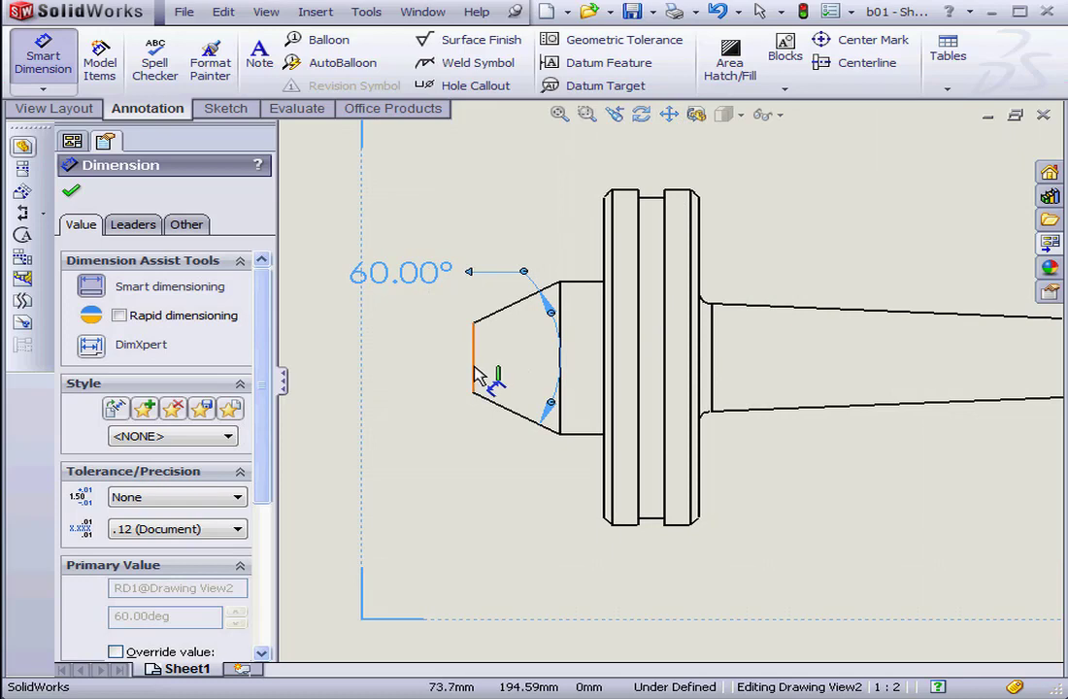
{"action": "left_click", "coordinate": [521, 424]}
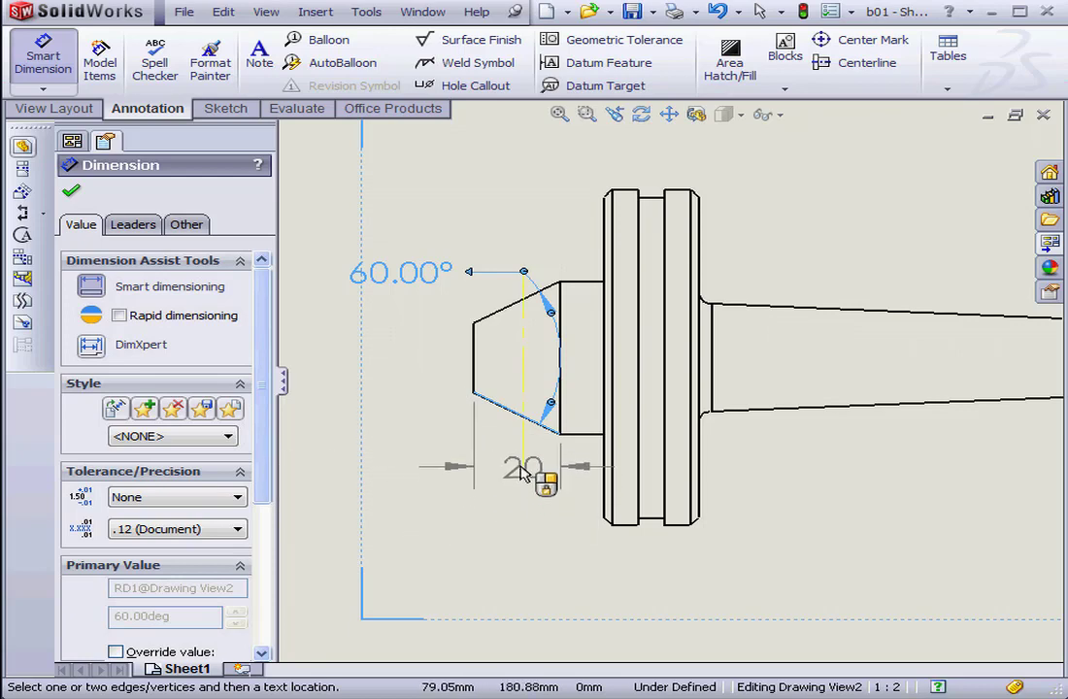
{"action": "left_click", "coordinate": [524, 462]}
{"action": "left_click_drag", "start_coordinate": [525, 473], "coordinate": [431, 460]}
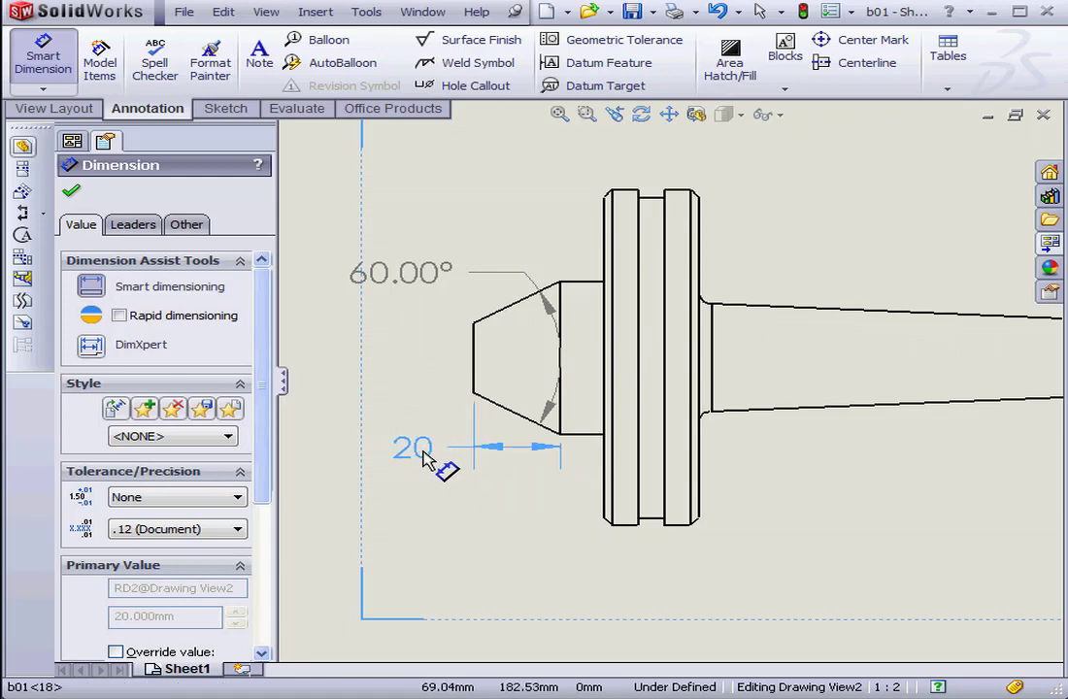
{"action": "left_click", "coordinate": [594, 437]}
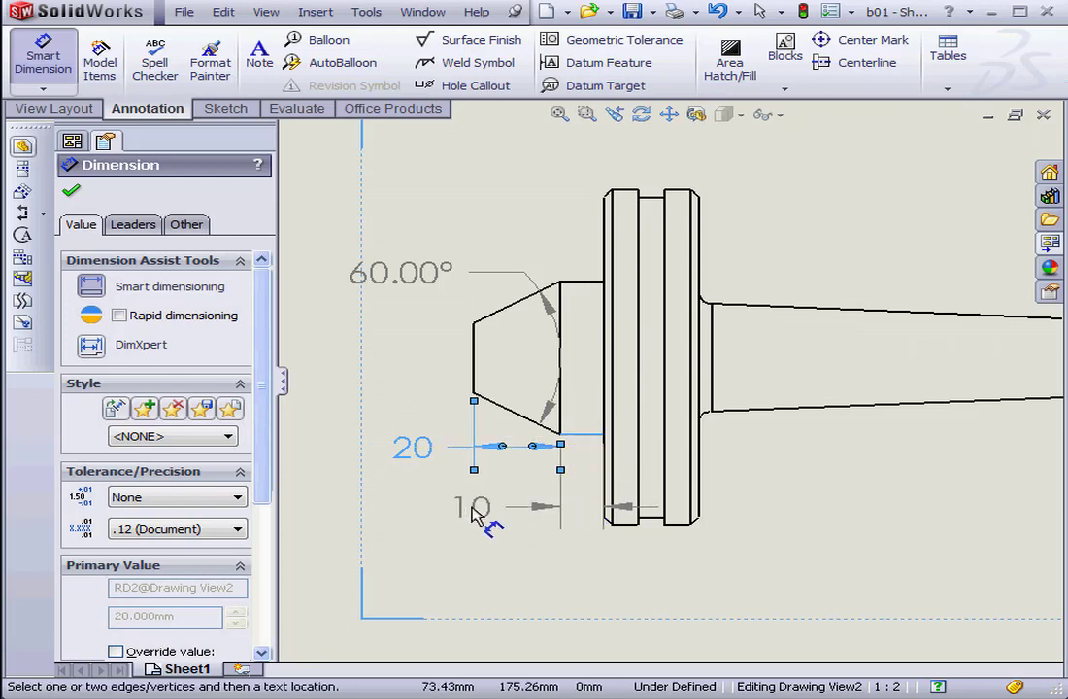
{"action": "left_click", "coordinate": [474, 514]}
{"action": "left_click_drag", "start_coordinate": [478, 515], "coordinate": [476, 560]}
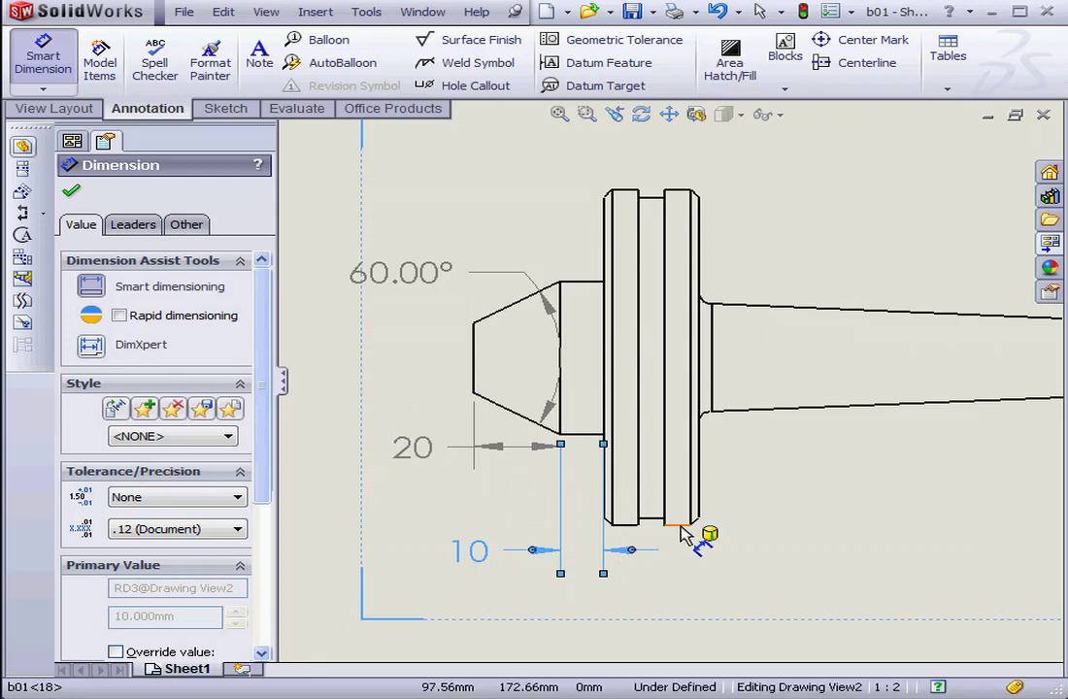
Dimension the flange edges with Ø92 and Ø88 diameters above the view, repositioning the Ø92 text.
{"action": "left_click", "coordinate": [690, 191]}
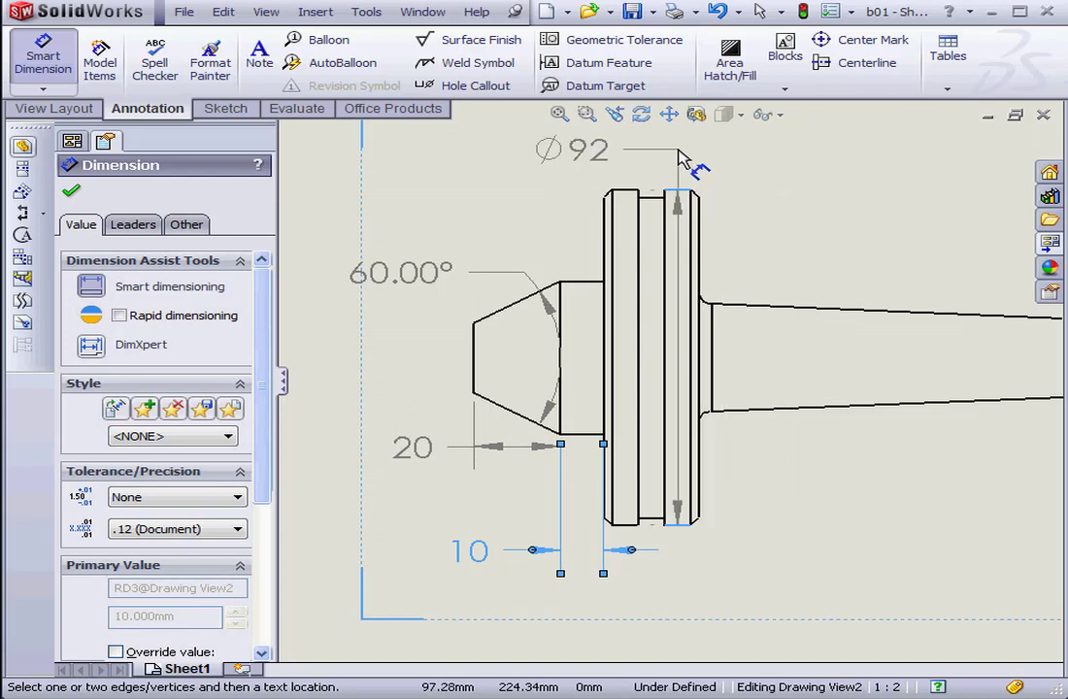
{"action": "left_click", "coordinate": [683, 149]}
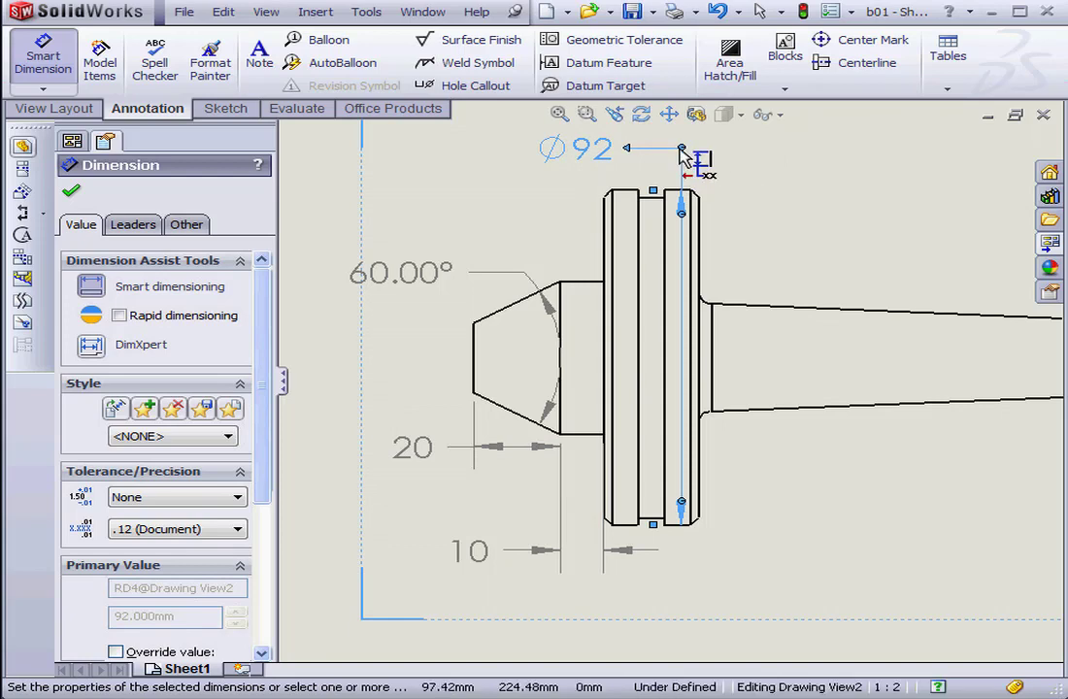
{"action": "left_click", "coordinate": [682, 150]}
{"action": "mouse_move", "coordinate": [793, 164]}
{"action": "left_mouse_down"}
{"action": "mouse_move", "coordinate": [881, 155]}
{"action": "mouse_move", "coordinate": [776, 150]}
{"action": "mouse_move", "coordinate": [804, 154]}
{"action": "left_mouse_up"}
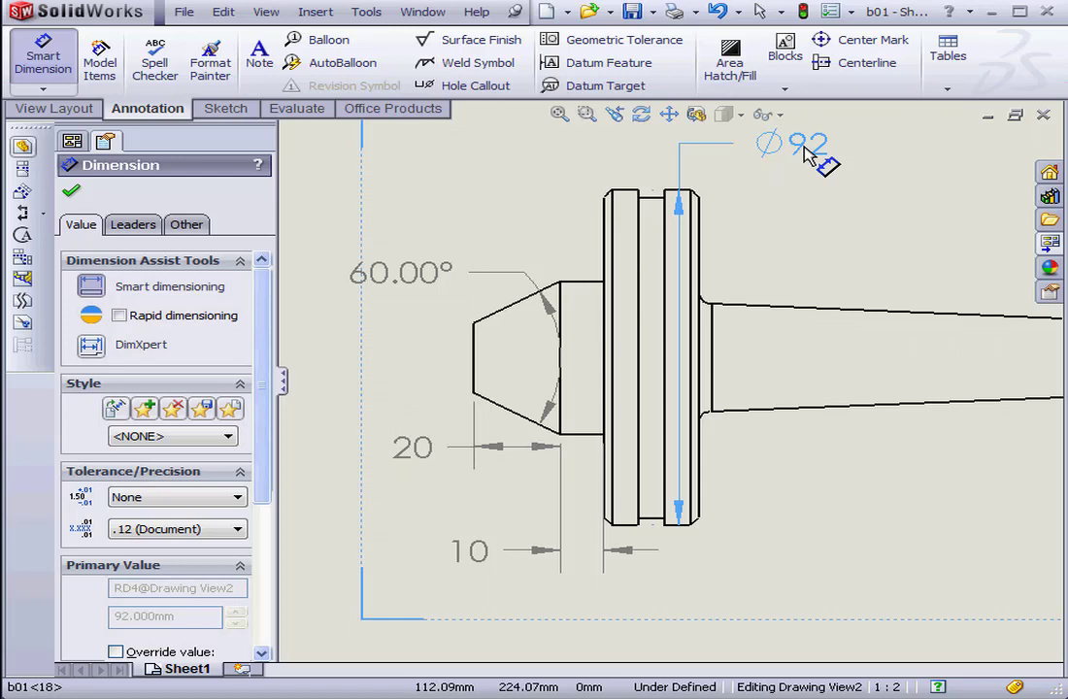
{"action": "left_click", "coordinate": [804, 154]}
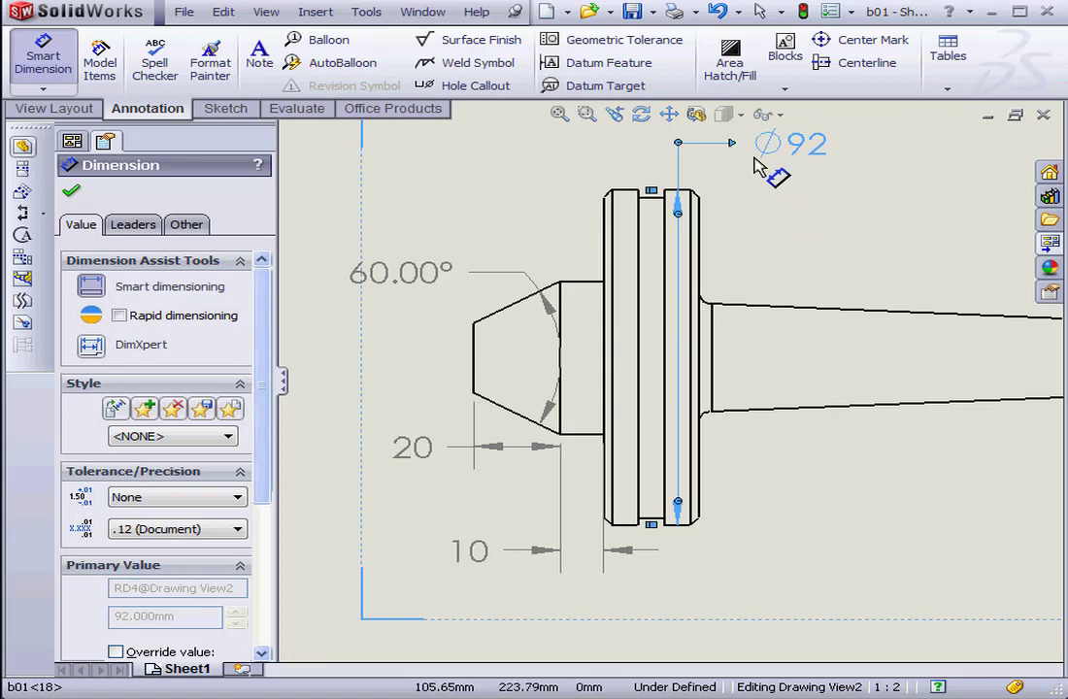
{"action": "left_click_drag", "start_coordinate": [734, 148], "coordinate": [779, 153]}
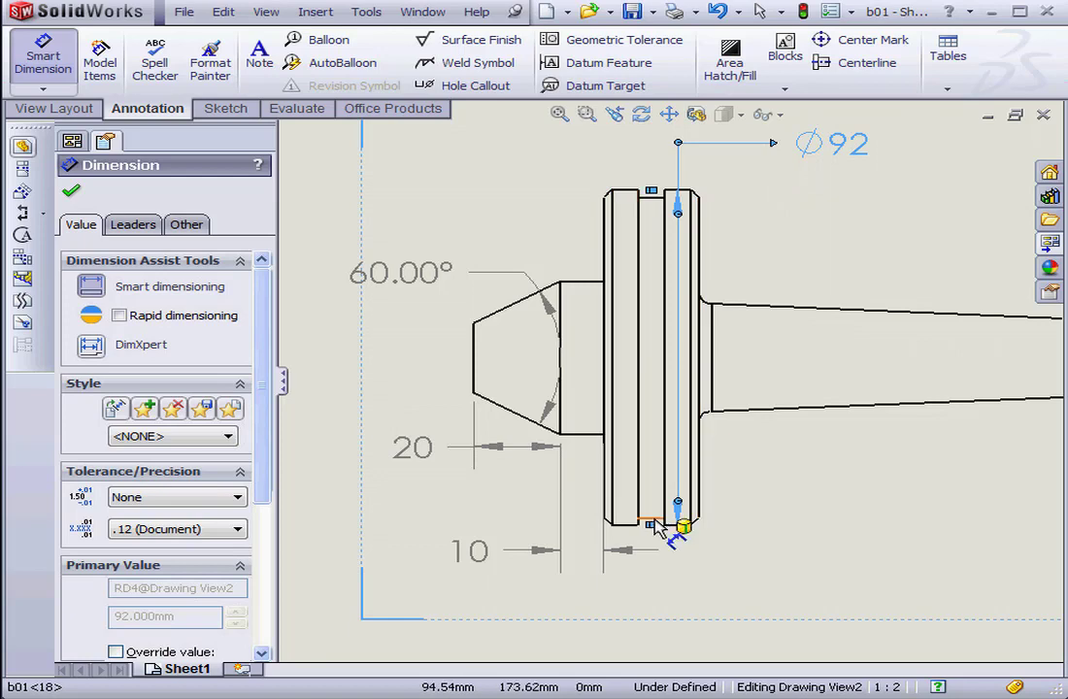
{"action": "left_click", "coordinate": [655, 197]}
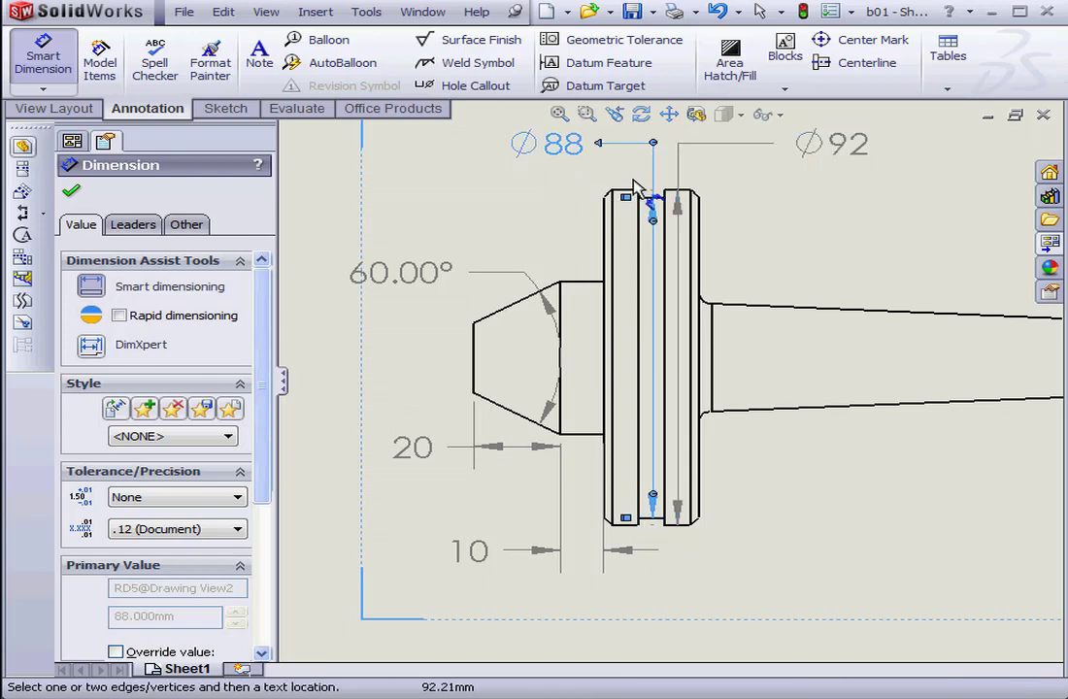
{"action": "left_click", "coordinate": [585, 145]}
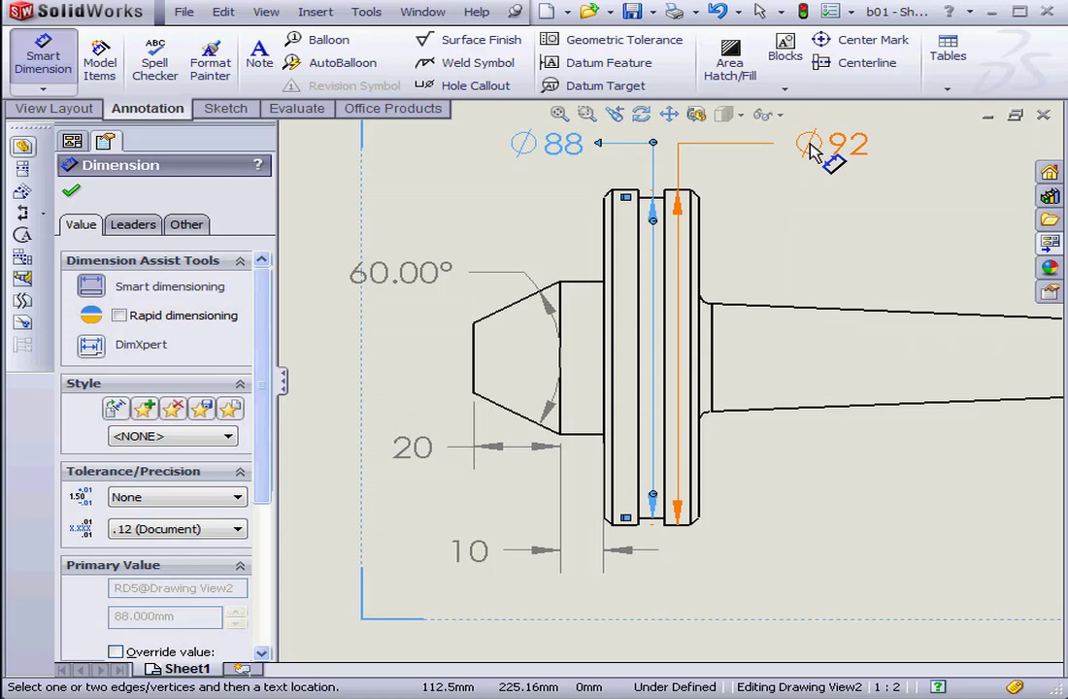
Place an R3 radius dimension on the shaft-flange fillet at lower right and add extra text beneath it.
{"action": "left_click", "coordinate": [684, 165], "text": "ctrl"}
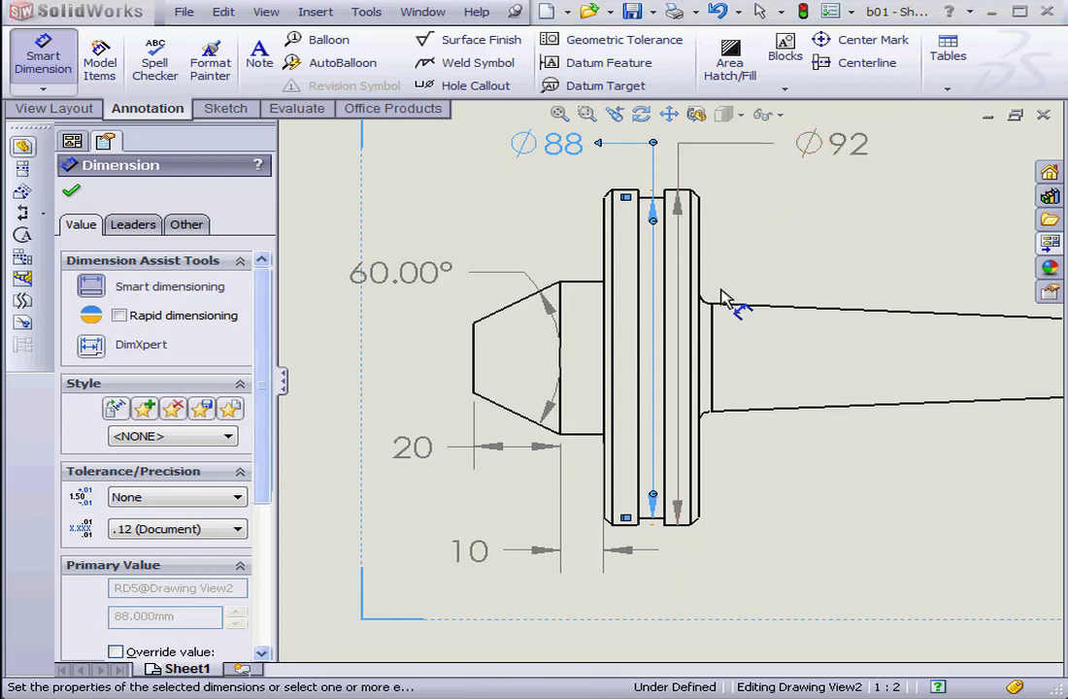
{"action": "left_click", "coordinate": [704, 419]}
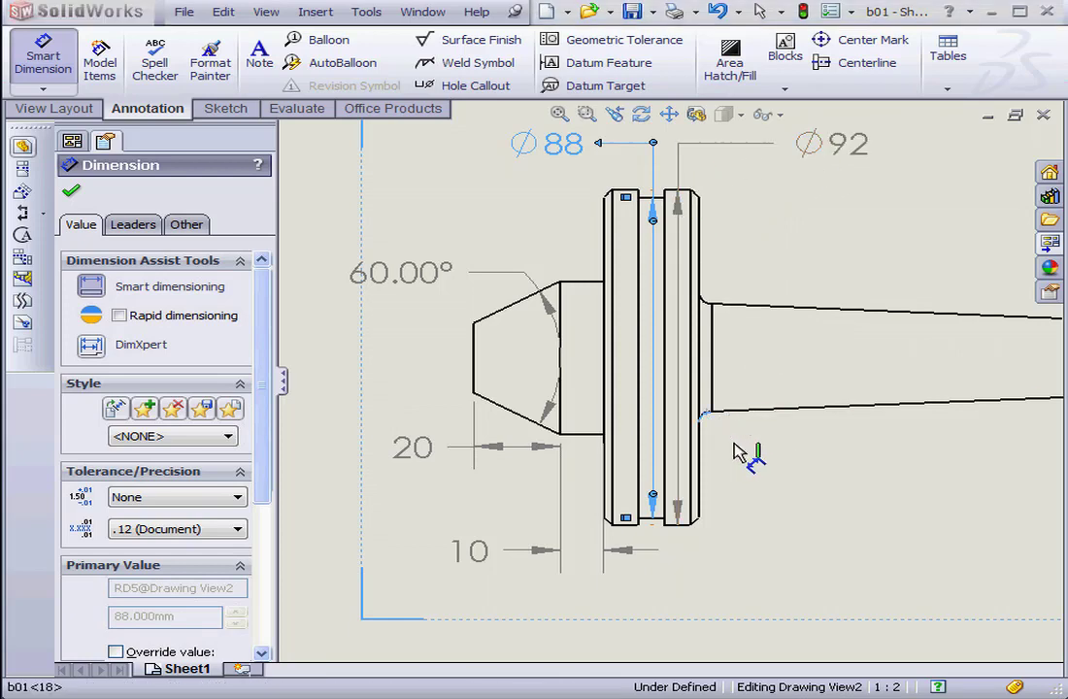
{"action": "left_click", "coordinate": [888, 510]}
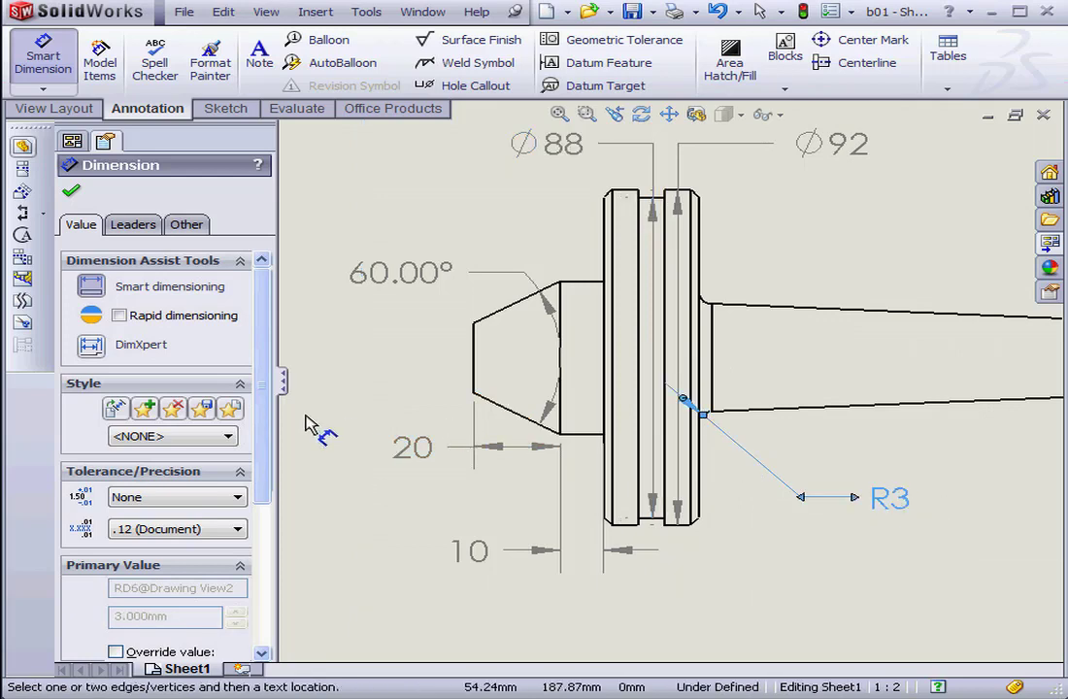
{"action": "scroll", "coordinate": [275, 466], "scroll_direction": "down", "scroll_amount": 5}
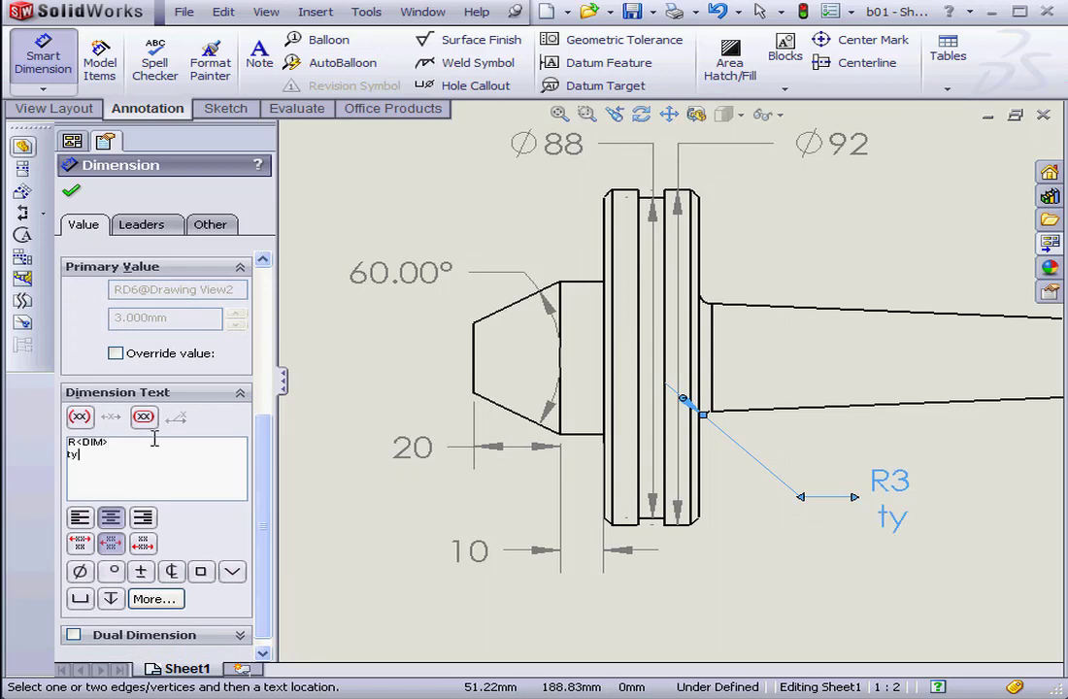
{"action": "type", "text": "o"}
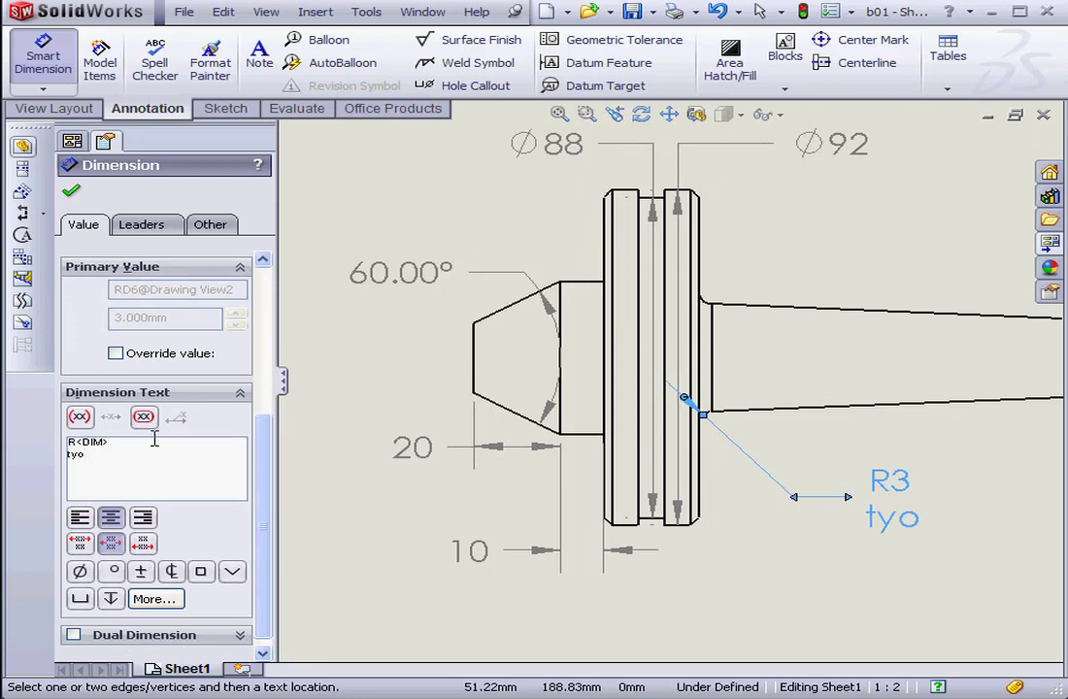
{"action": "type", "text": "p."}
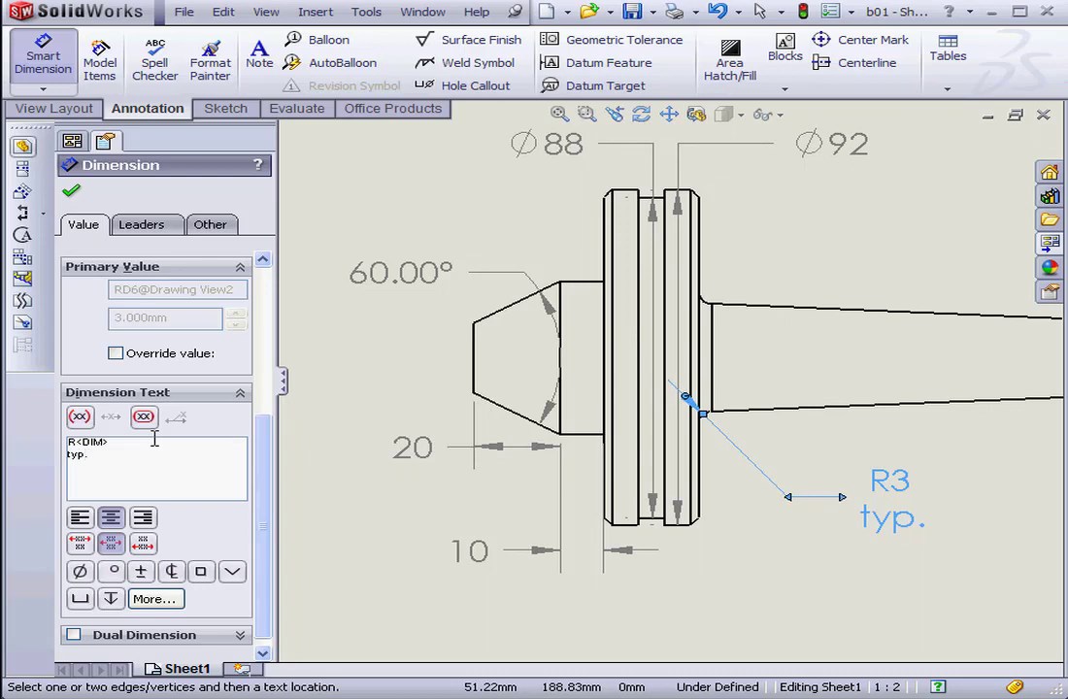
Add the 152 length from the cone's left end to the eye circle, moving its text outside the extension lines.
{"action": "scroll", "coordinate": [787, 346], "scroll_direction": "up", "scroll_amount": 4}
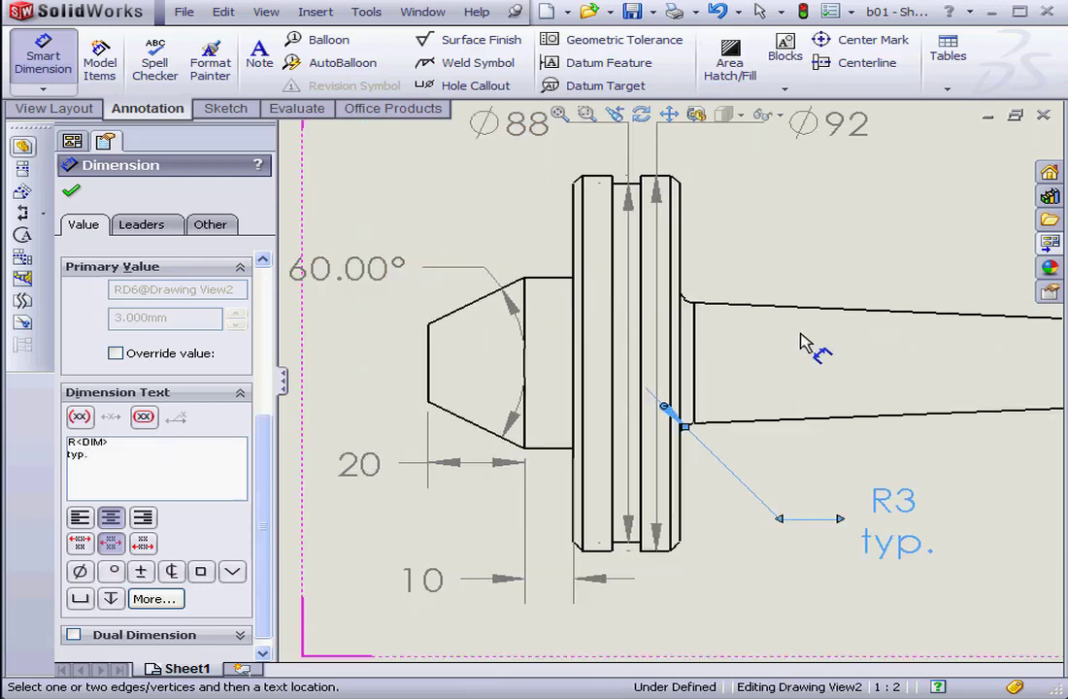
{"action": "scroll", "coordinate": [781, 345], "scroll_direction": "up", "scroll_amount": 2}
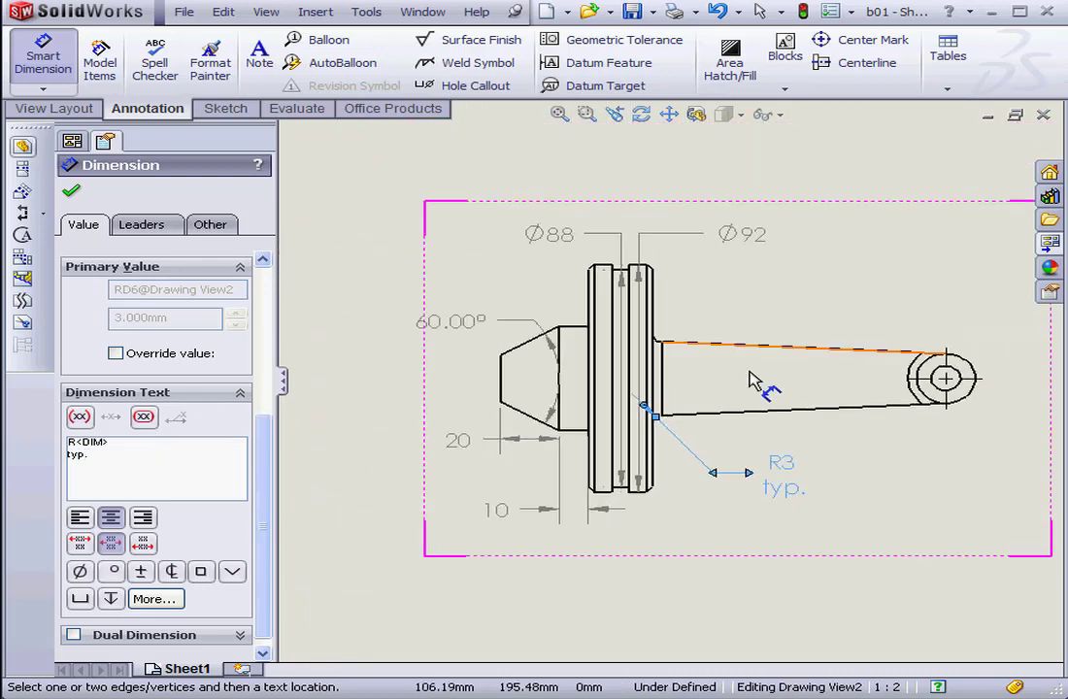
{"action": "left_click", "coordinate": [501, 389]}
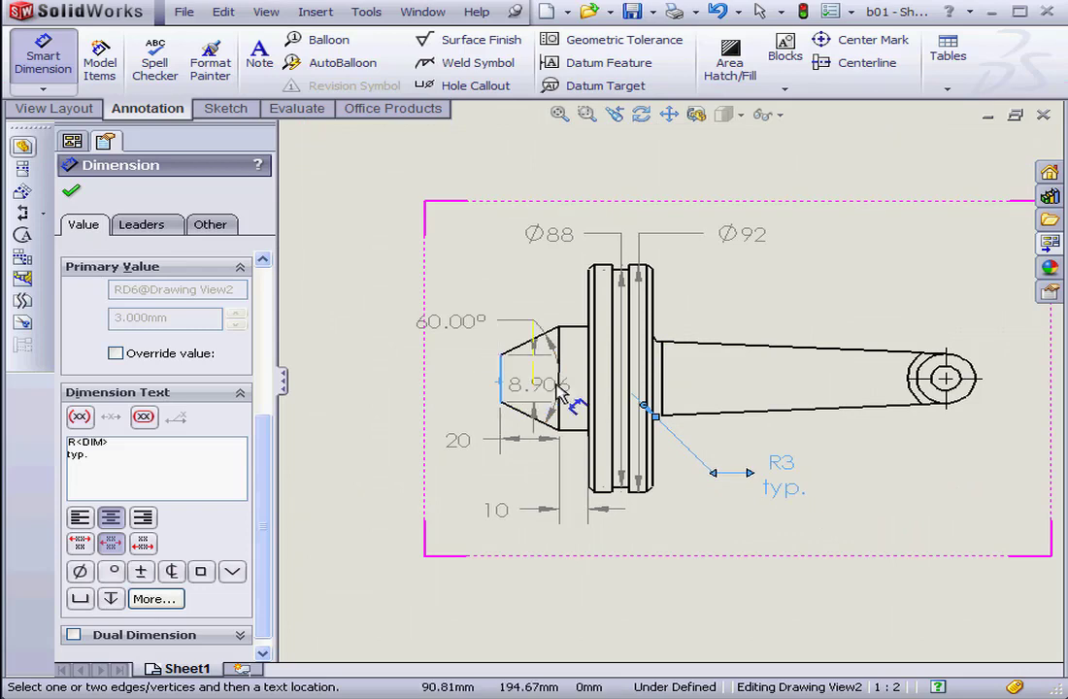
{"action": "left_click", "coordinate": [949, 382]}
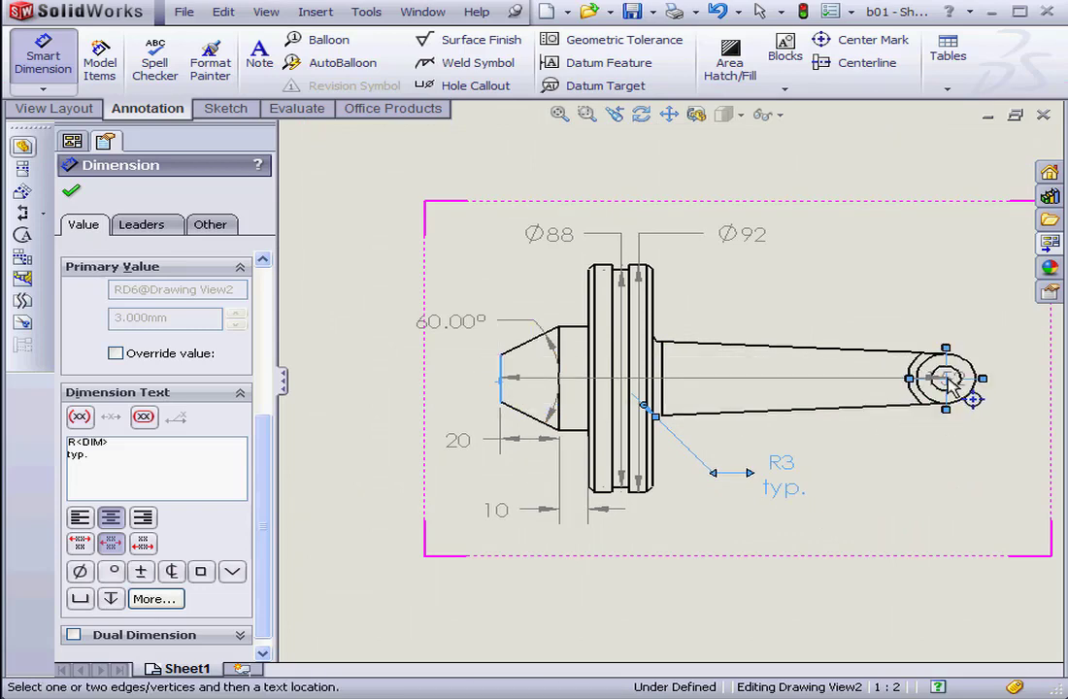
{"action": "left_click", "coordinate": [929, 194]}
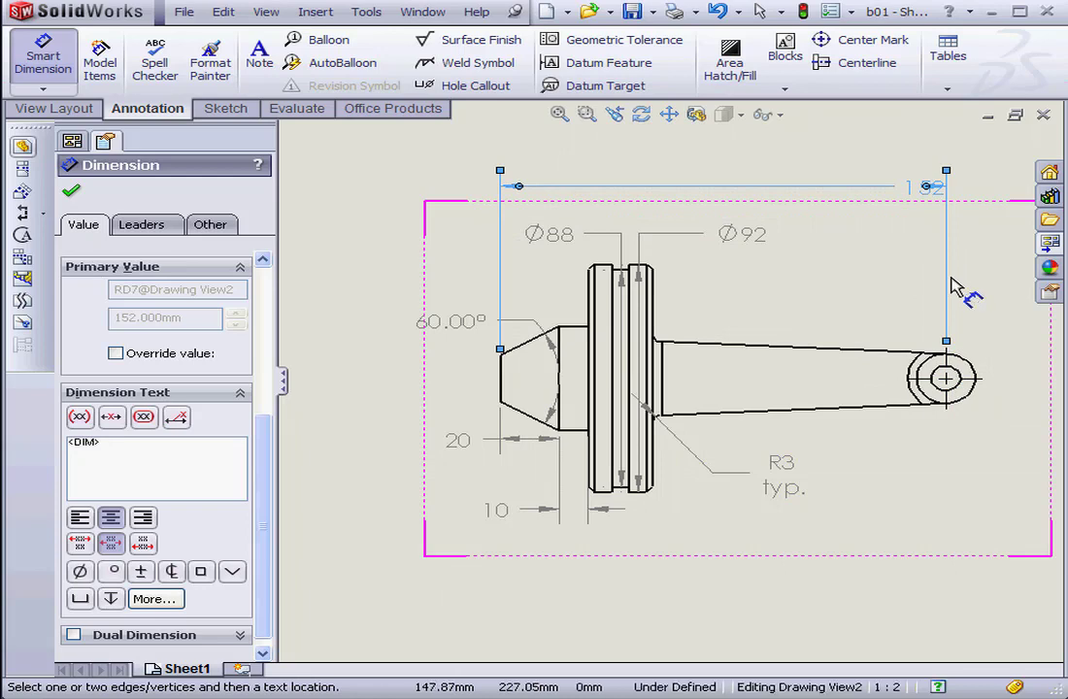
{"action": "left_click", "coordinate": [953, 197]}
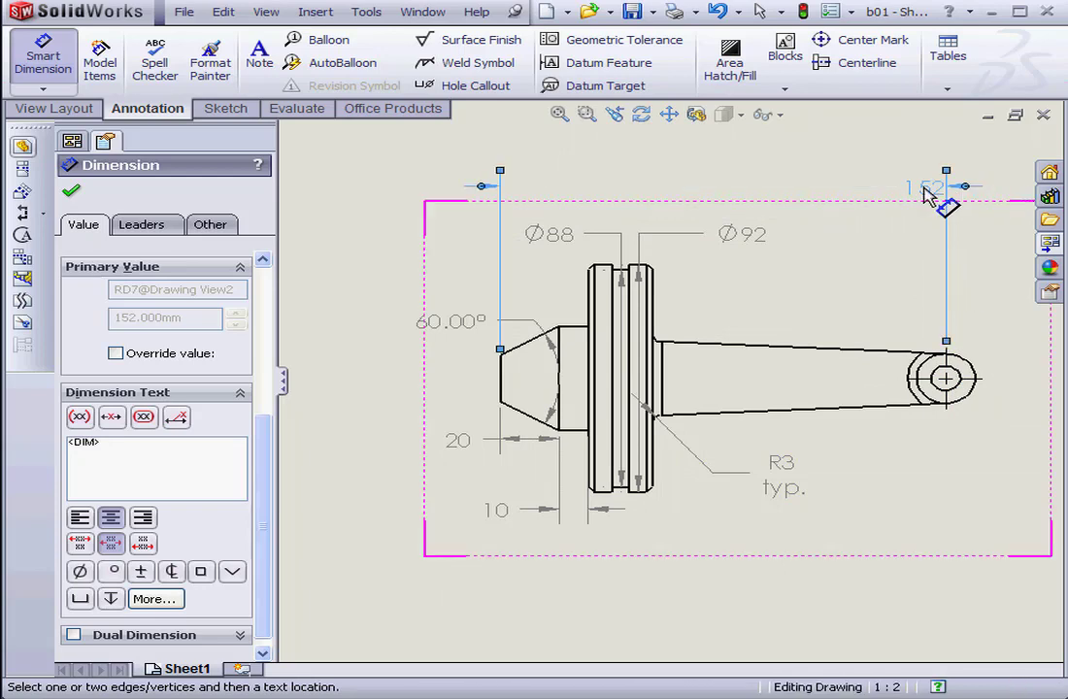
{"action": "mouse_move", "coordinate": [934, 192]}
{"action": "left_mouse_down"}
{"action": "mouse_move", "coordinate": [951, 196]}
{"action": "mouse_move", "coordinate": [929, 192]}
{"action": "left_mouse_up"}
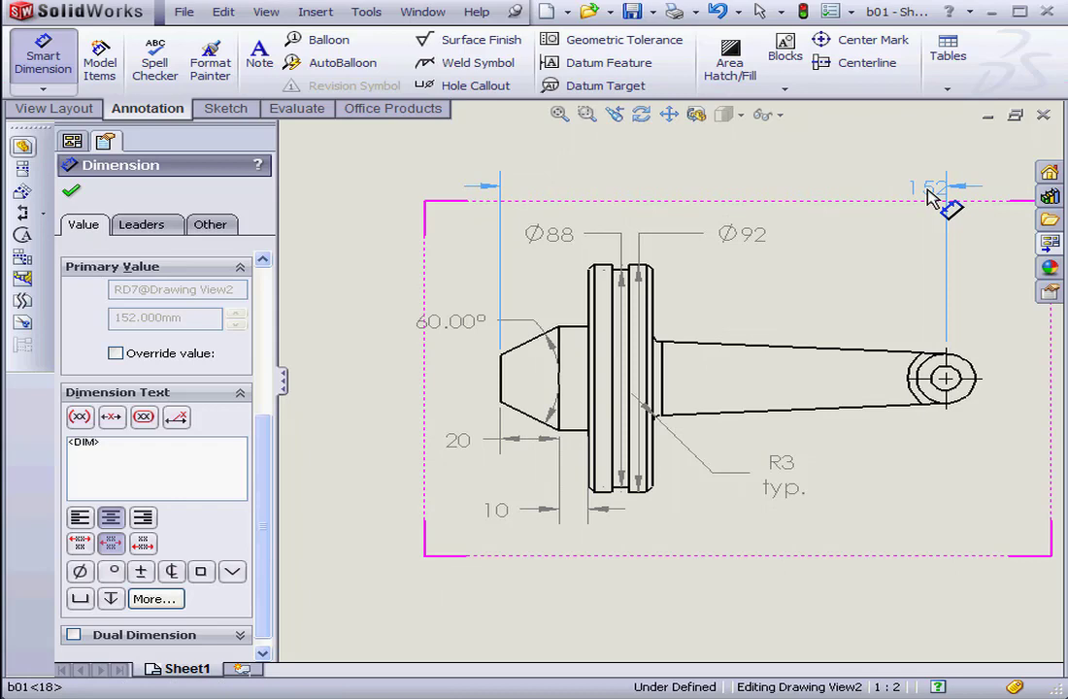
{"action": "left_click", "coordinate": [988, 198]}
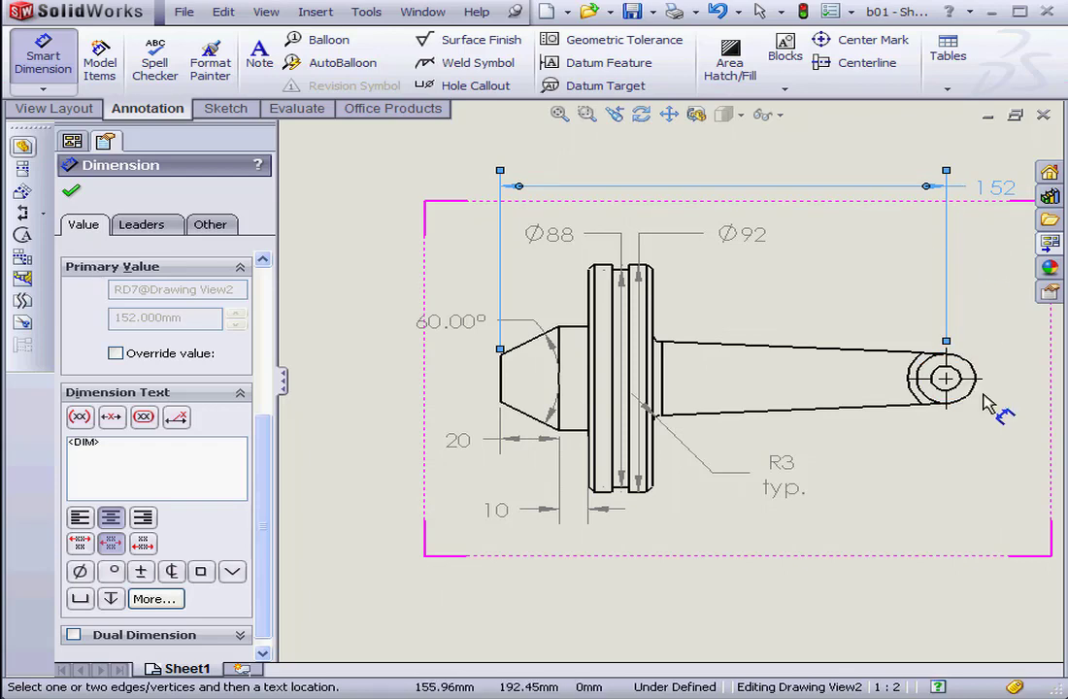
{"action": "left_click", "coordinate": [973, 374]}
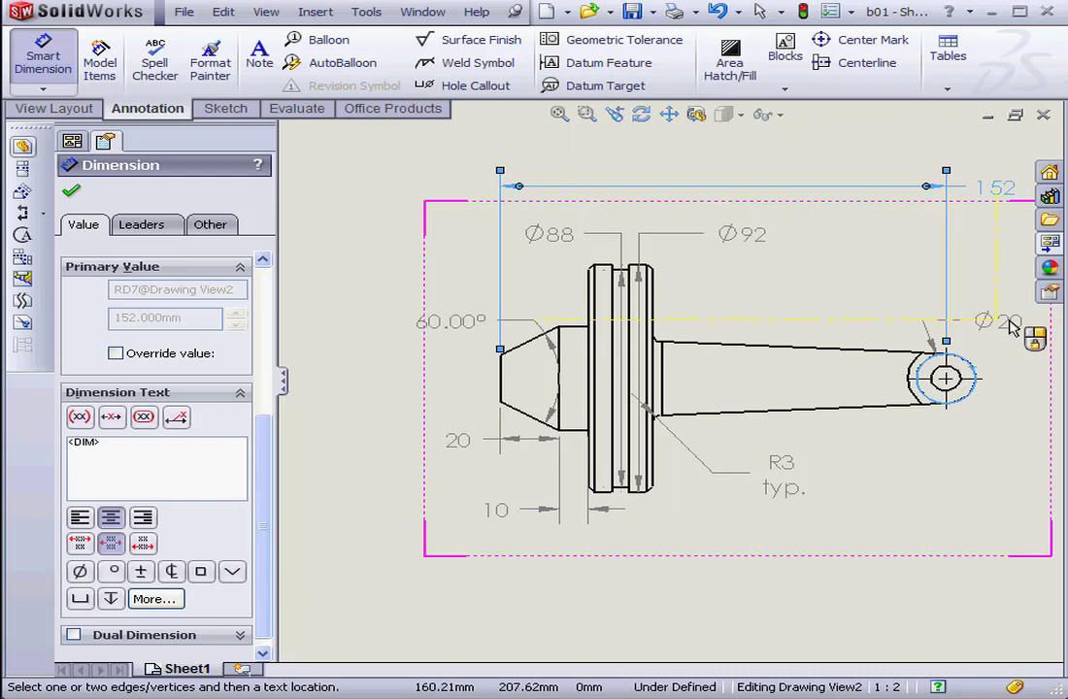
Place the Ø20 outer and Ø10 hole diameter dimensions on the end eye.
{"action": "left_click", "coordinate": [1017, 334]}
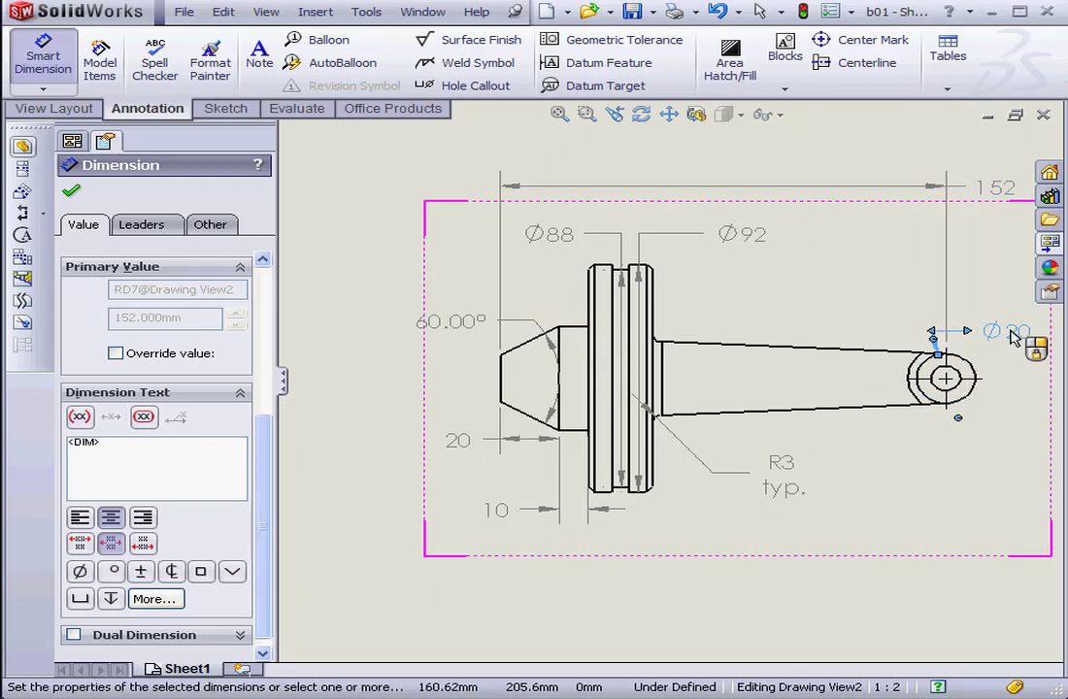
{"action": "left_click", "coordinate": [958, 387]}
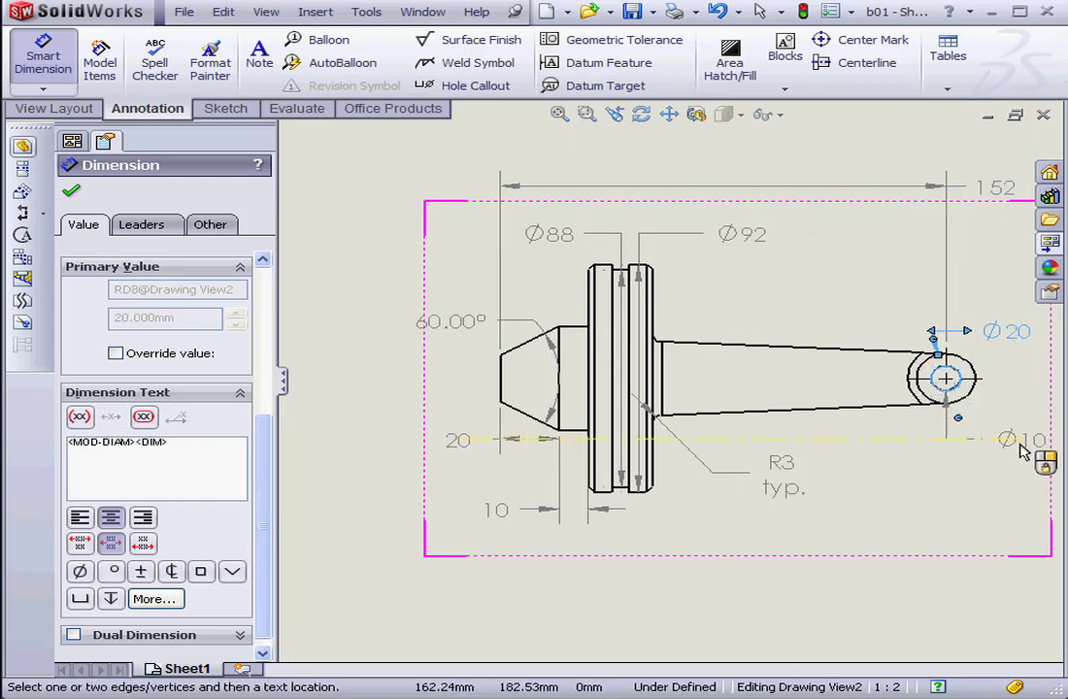
{"action": "left_click", "coordinate": [988, 419]}
Pan the drawing and move the Ø20 and Ø10 labels to the eye's upper and lower right.
{"action": "left_click", "coordinate": [669, 115]}
{"action": "left_click_drag", "start_coordinate": [874, 306], "coordinate": [702, 276]}
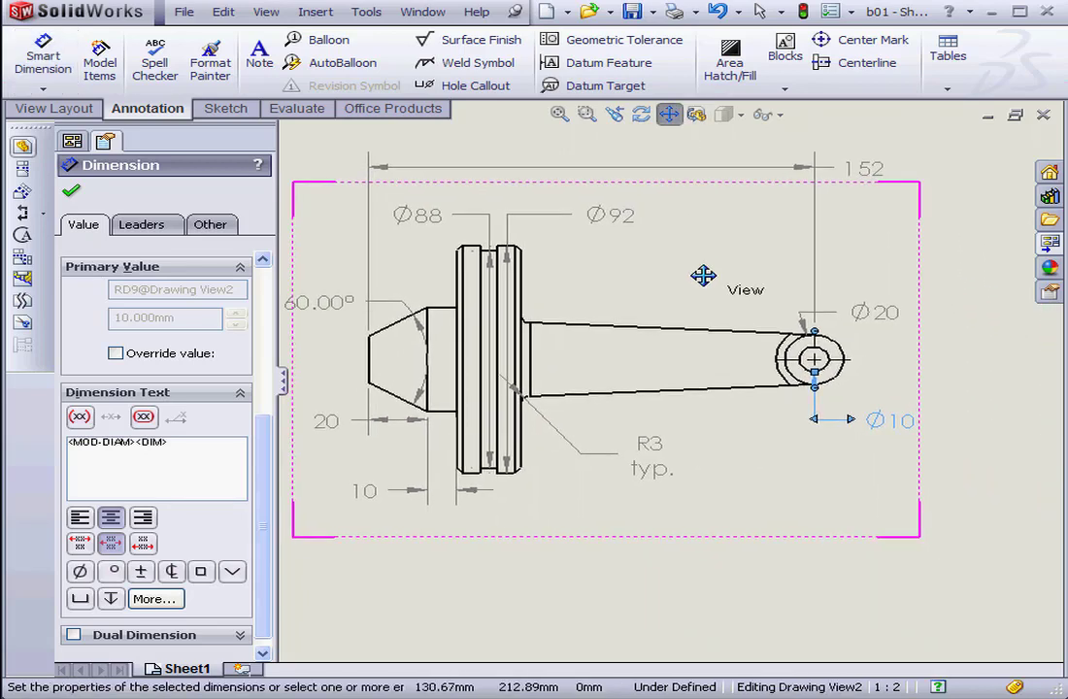
{"action": "left_click", "coordinate": [669, 114]}
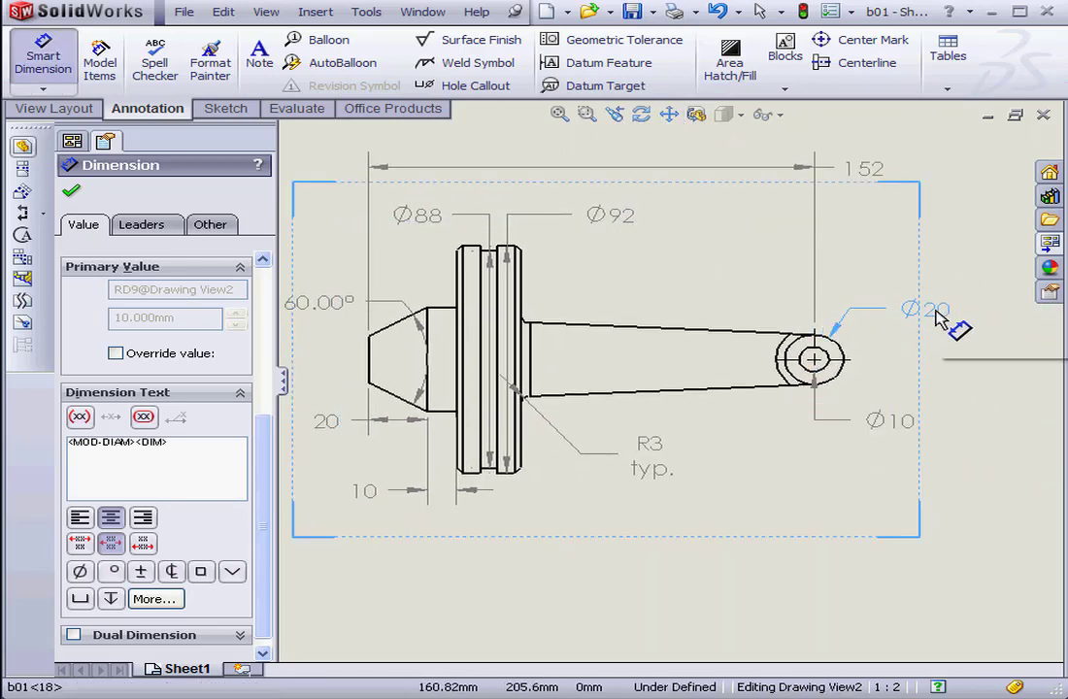
{"action": "left_click_drag", "start_coordinate": [902, 316], "coordinate": [951, 313]}
{"action": "left_click_drag", "start_coordinate": [887, 432], "coordinate": [940, 415]}
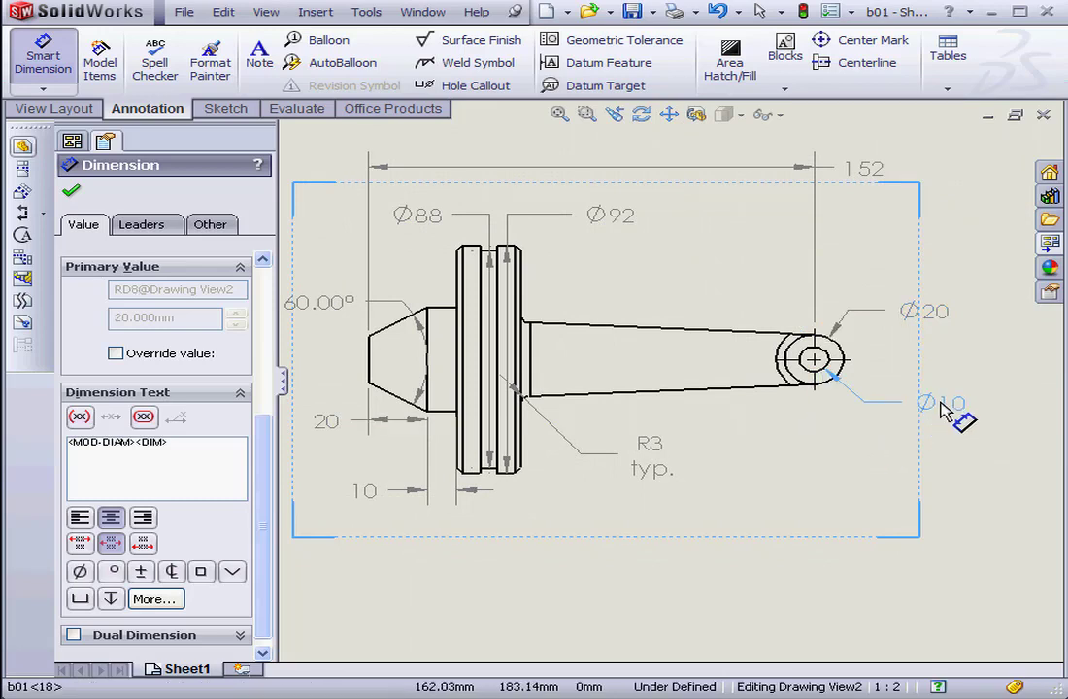
Dimension the angle between the shaft's two slanted edges as 5.72° and confirm it.
{"action": "left_click", "coordinate": [705, 389]}
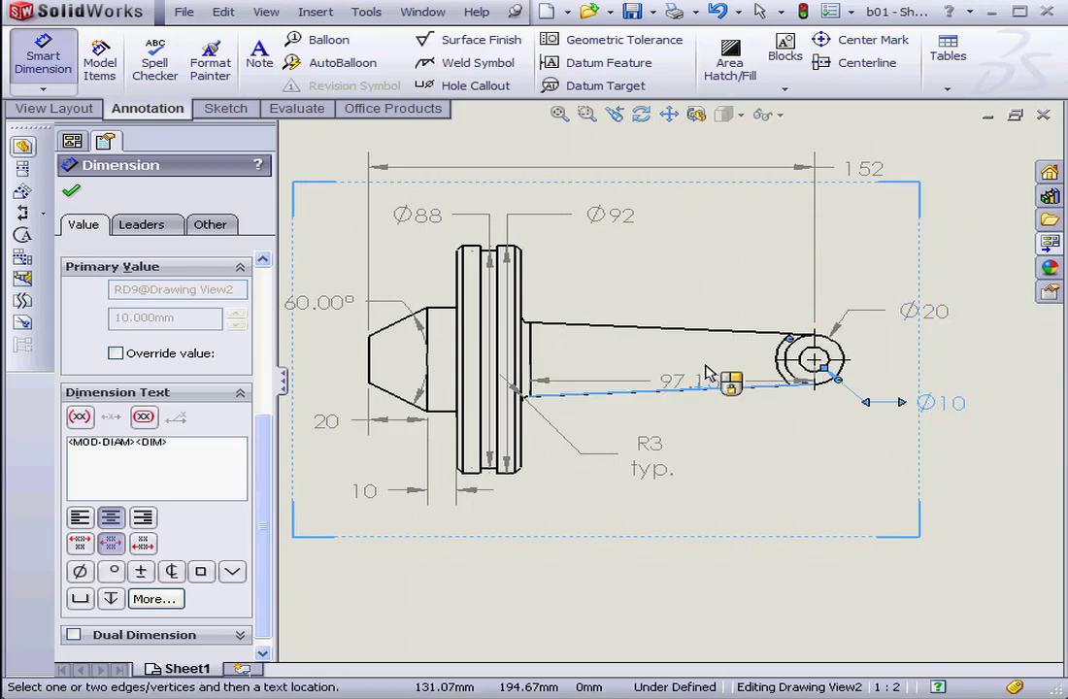
{"action": "left_click", "coordinate": [714, 333]}
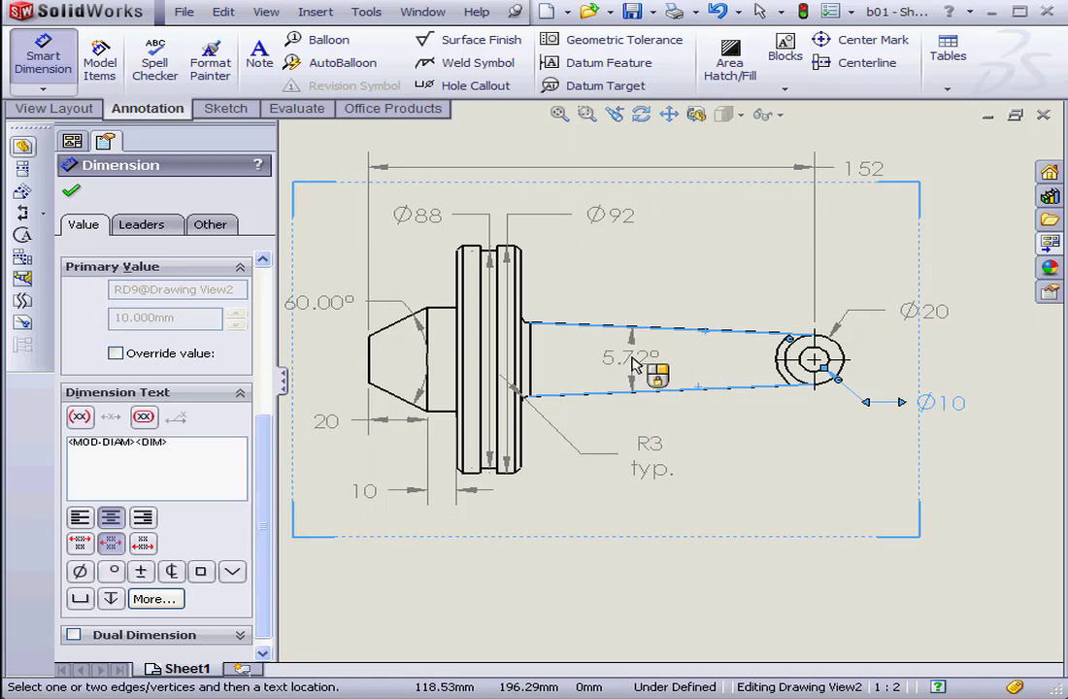
{"action": "left_click", "coordinate": [633, 364]}
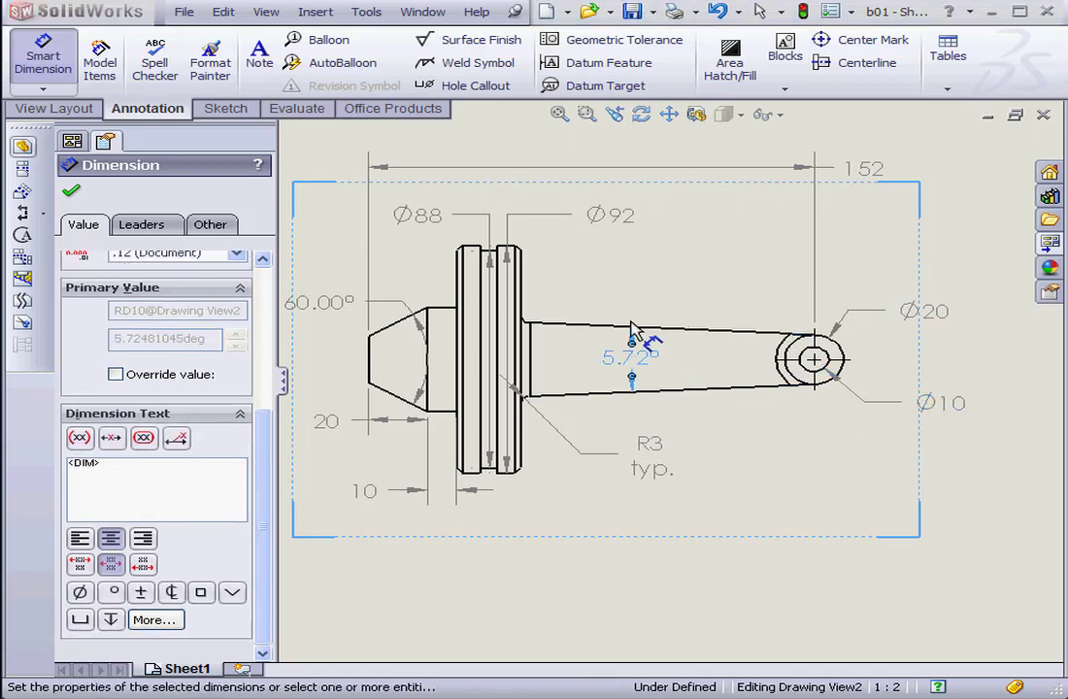
{"action": "right_click", "coordinate": [521, 473]}
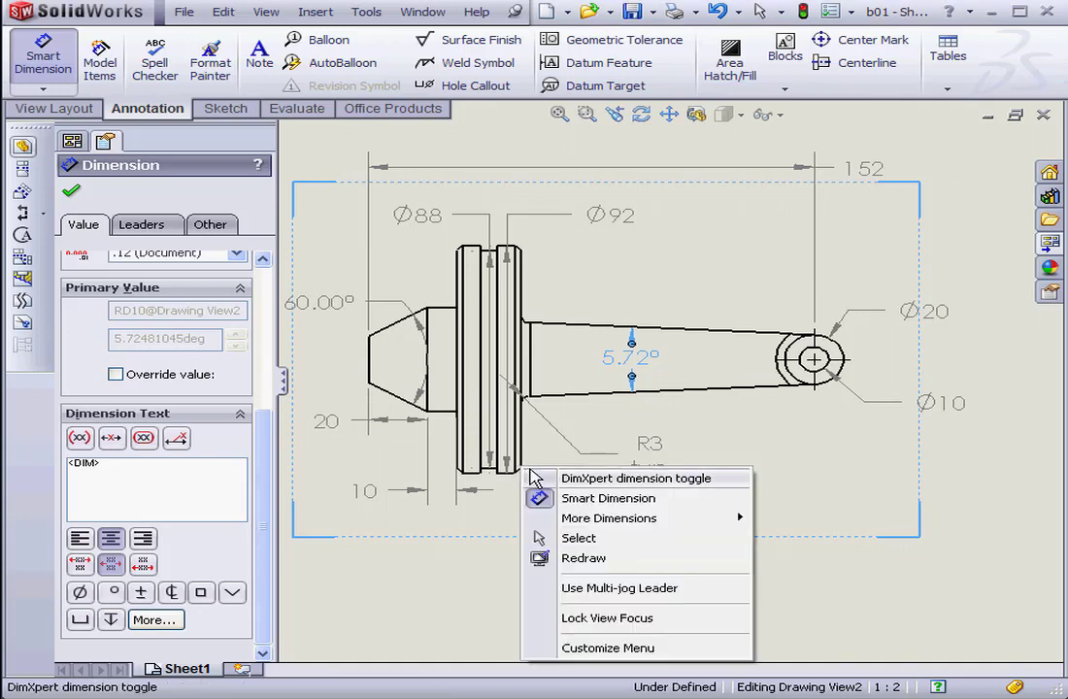
{"action": "left_click", "coordinate": [71, 191]}
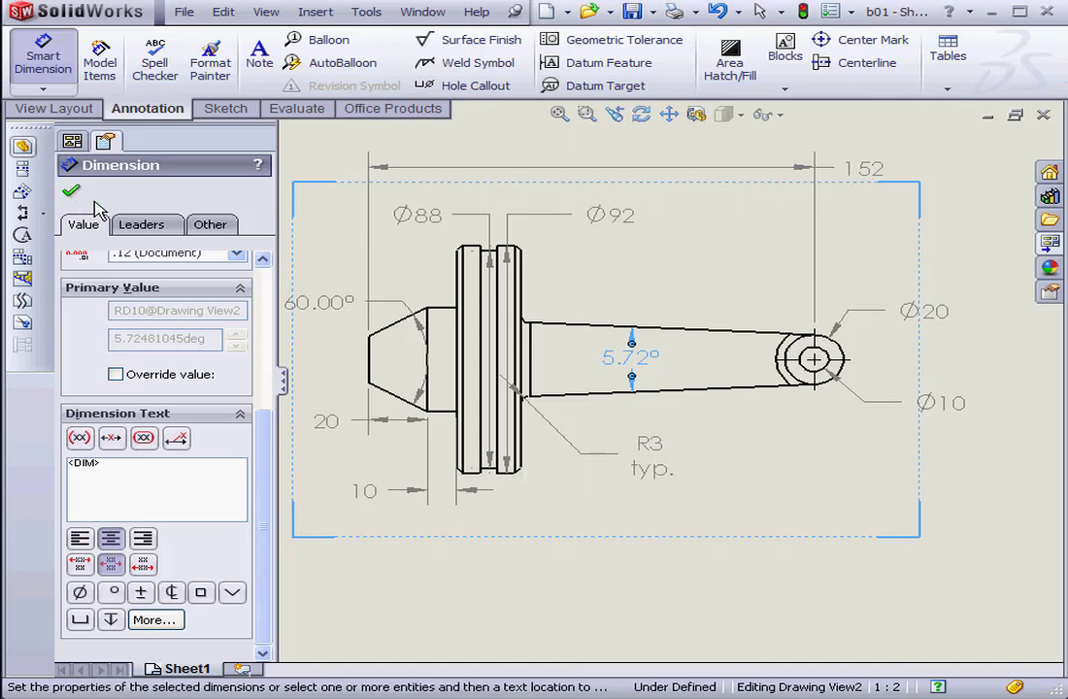
Attach a 'Cham 2mm' note with a leader pointing to the flange's lower corner.
{"action": "left_click", "coordinate": [71, 190]}
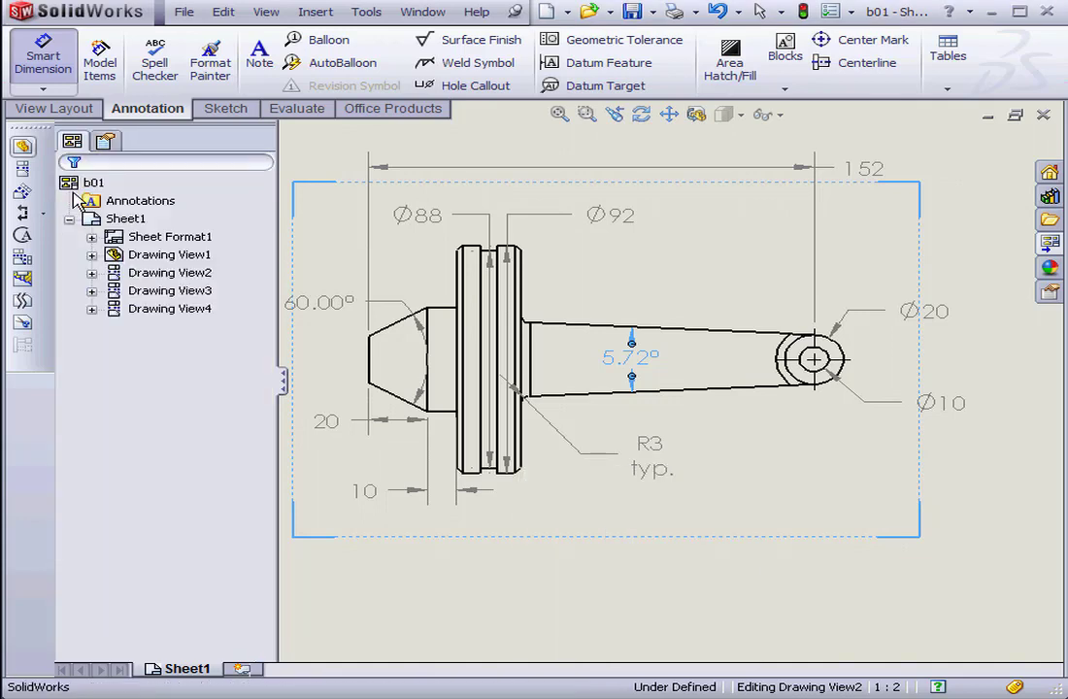
{"action": "right_click", "coordinate": [521, 470]}
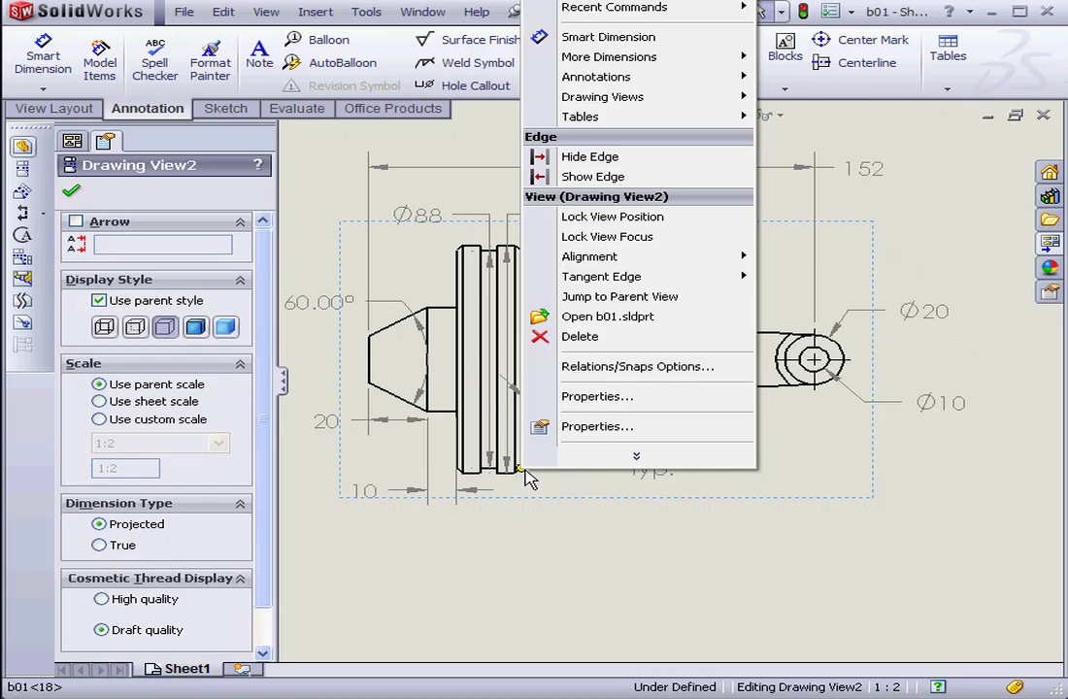
{"action": "mouse_move", "coordinate": [643, 81]}
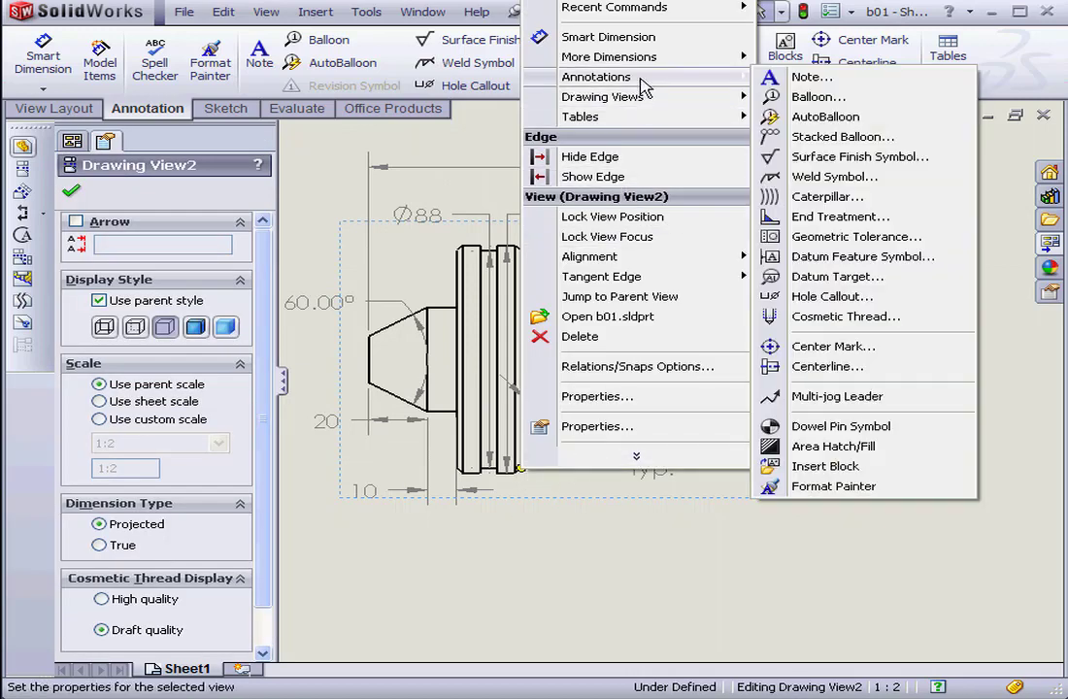
{"action": "left_click", "coordinate": [805, 76]}
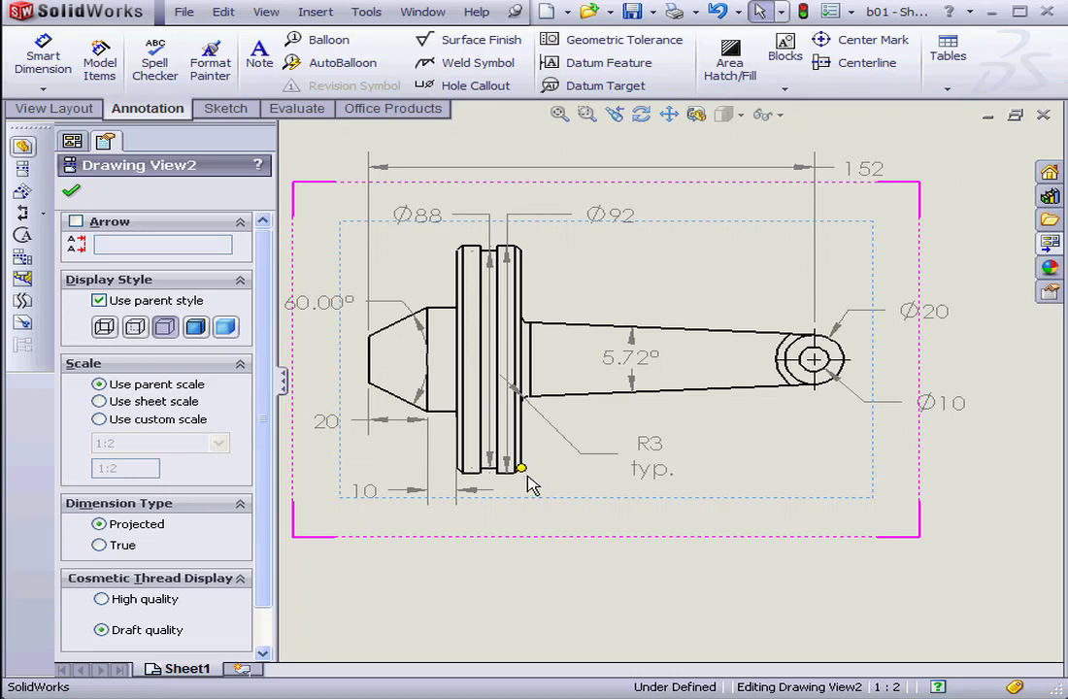
{"action": "left_click", "coordinate": [637, 561]}
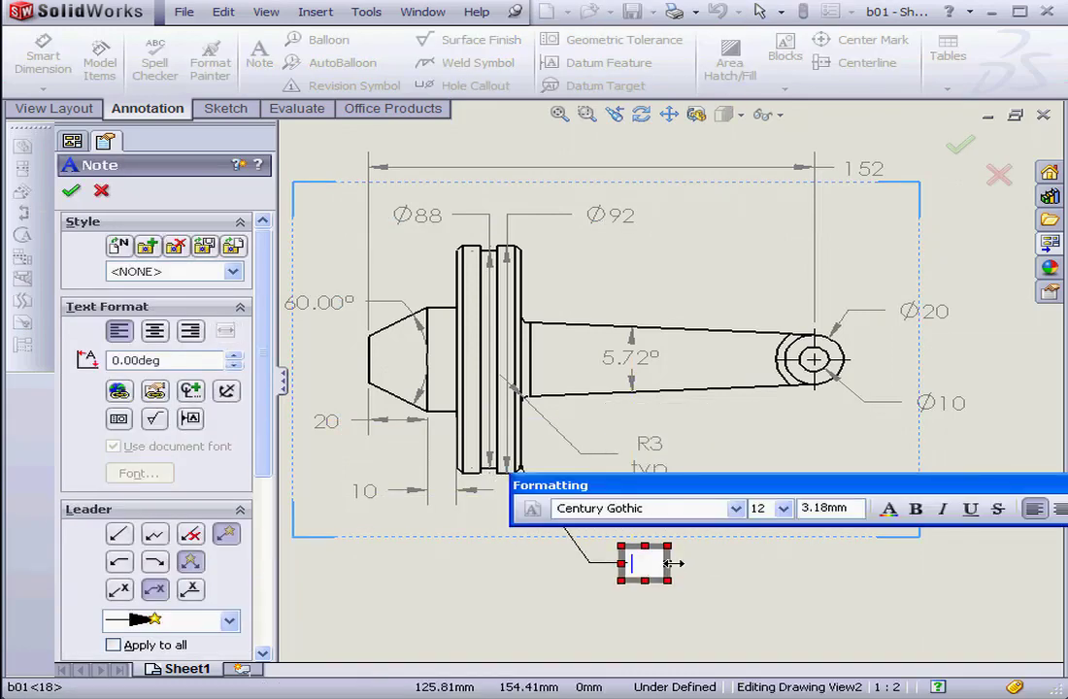
{"action": "type", "text": "C"}
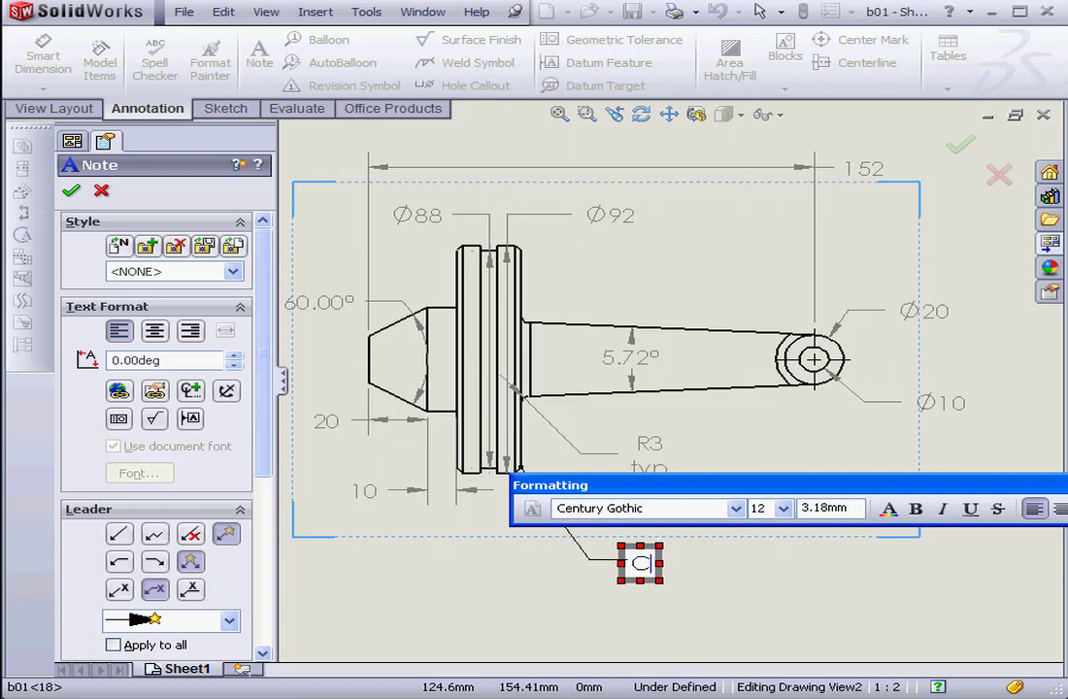
{"action": "type", "text": "ham"}
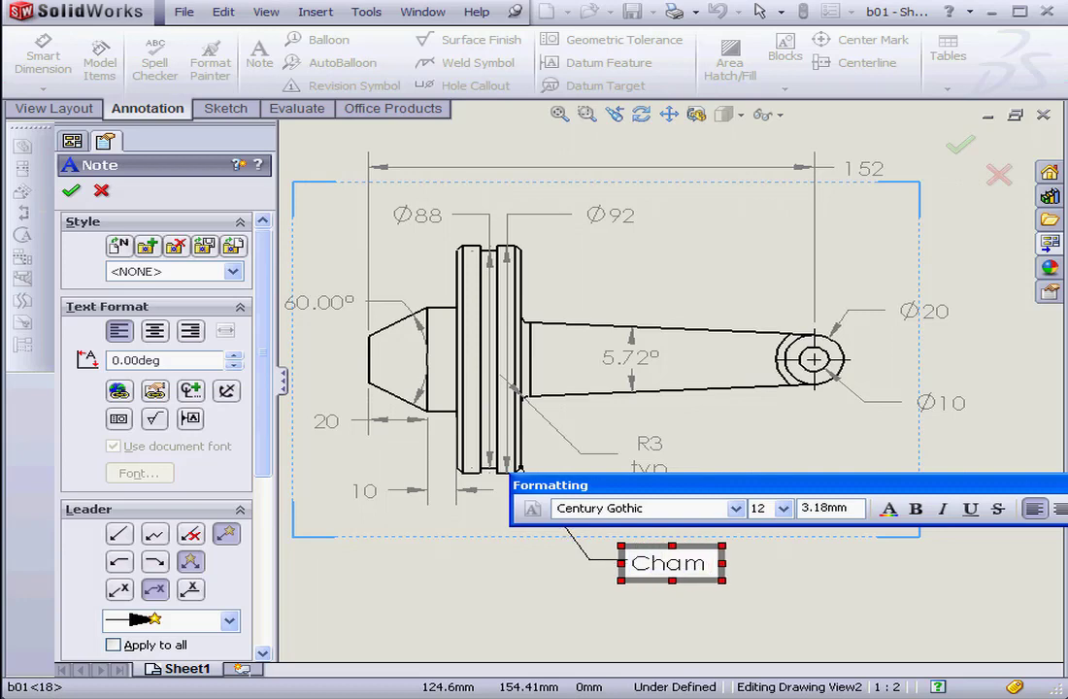
{"action": "type", "text": " 2mm"}
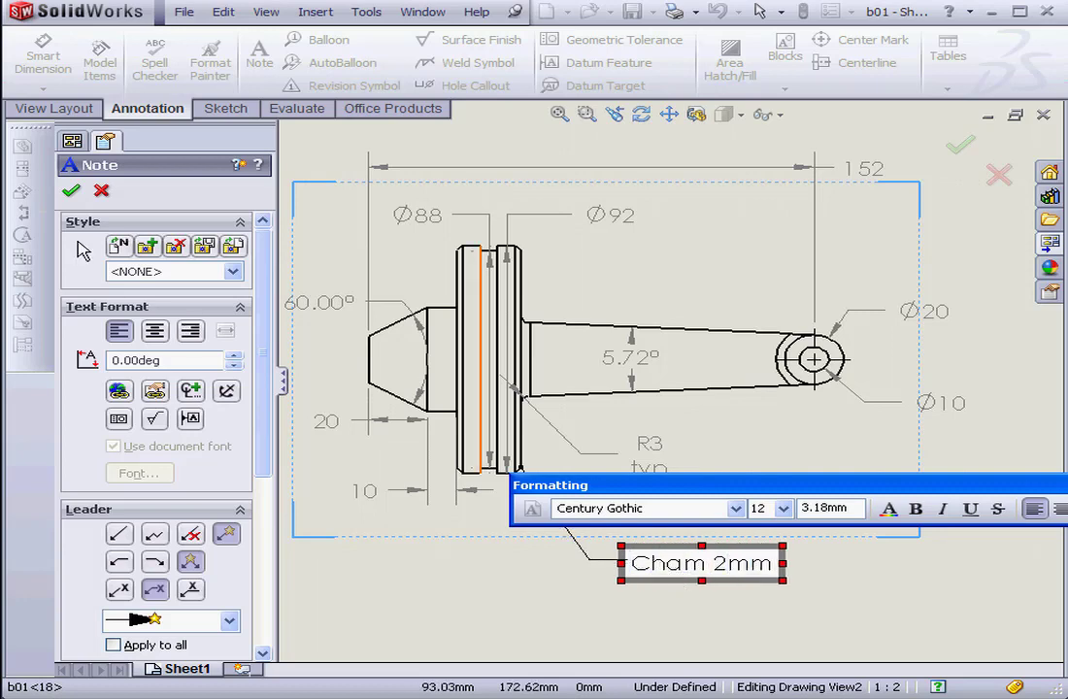
{"action": "left_click", "coordinate": [71, 191]}
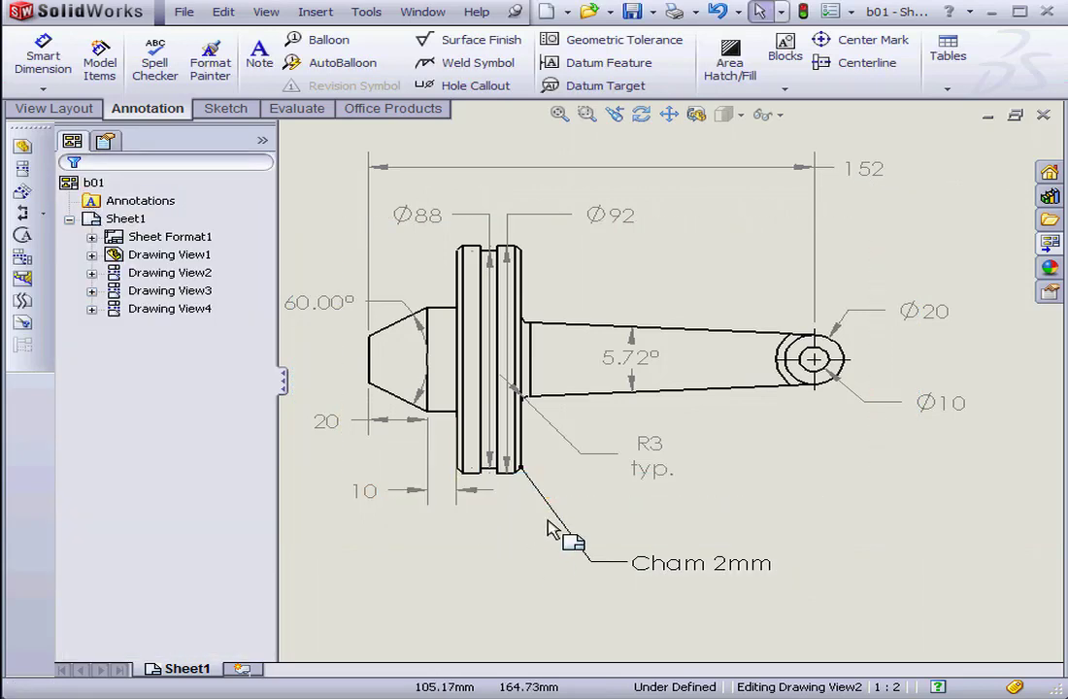
{"action": "scroll", "coordinate": [675, 454], "scroll_direction": "up", "scroll_amount": 5}
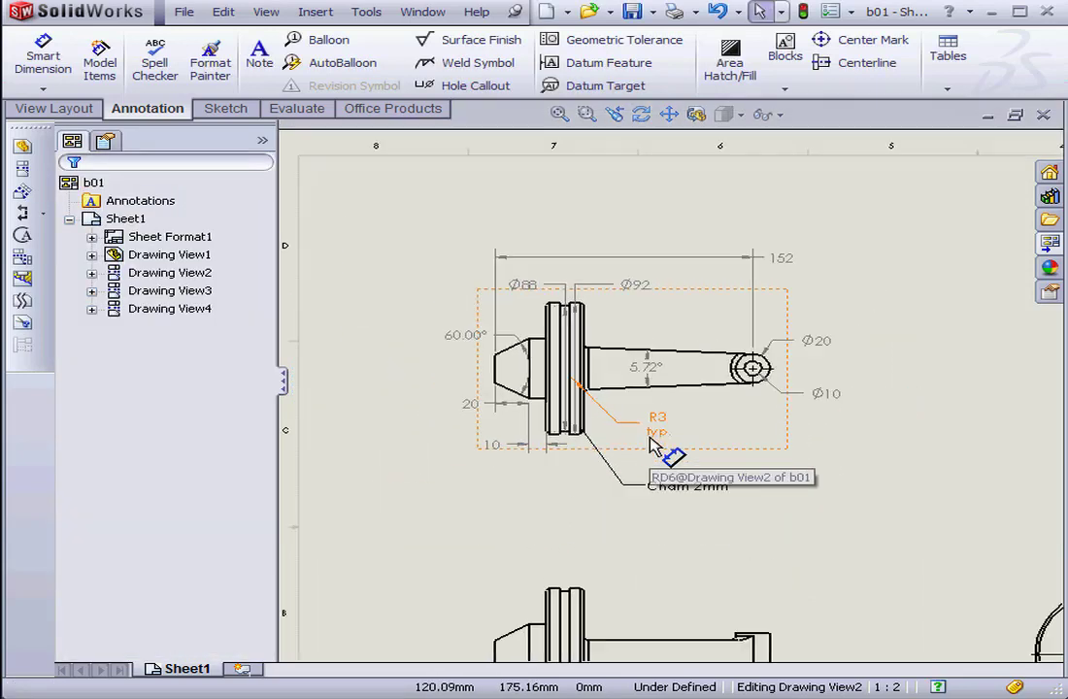
{"action": "scroll", "coordinate": [663, 570], "scroll_direction": "down", "scroll_amount": 5}
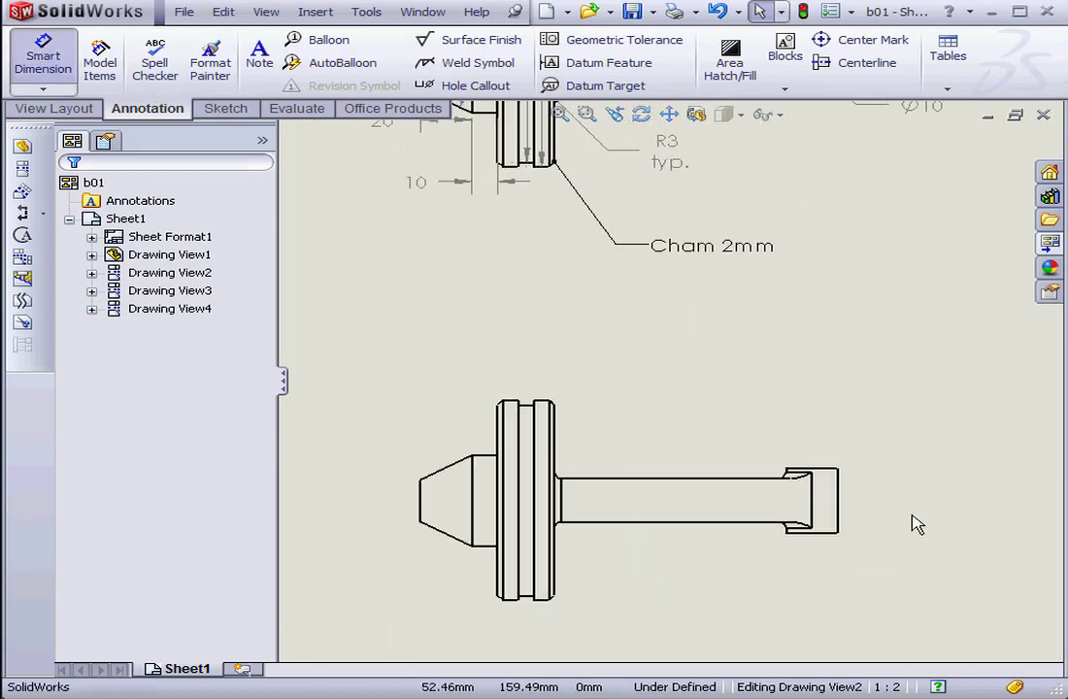
Dimension the lower view's shaft end as 30 and the shaft as 20.
{"action": "left_click", "coordinate": [838, 505]}
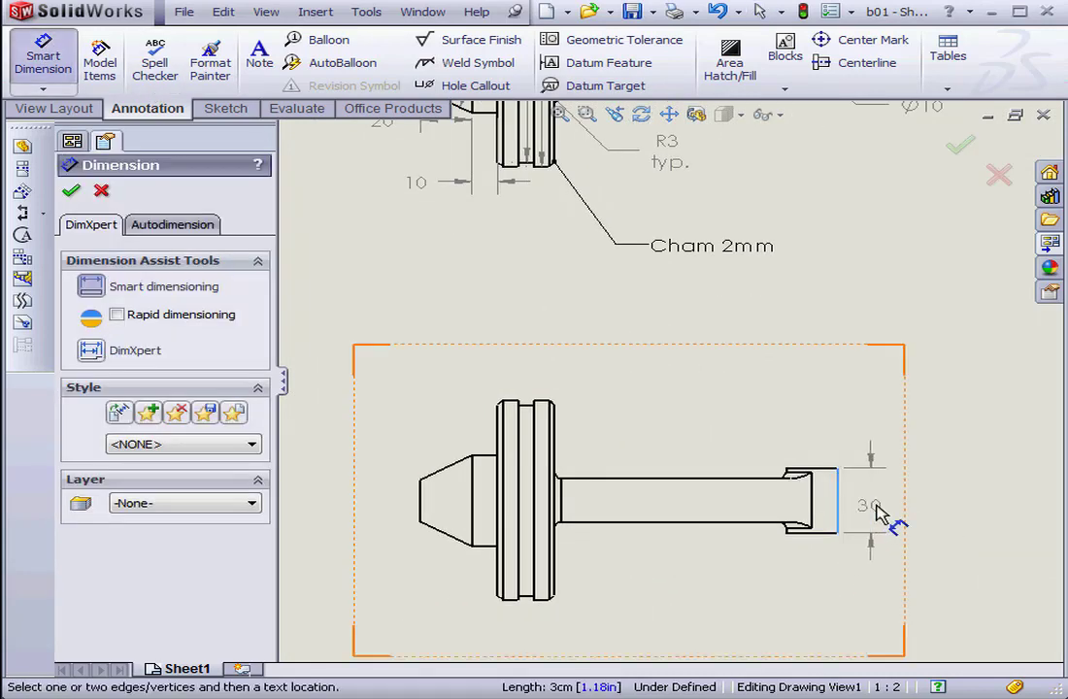
{"action": "left_click", "coordinate": [899, 505]}
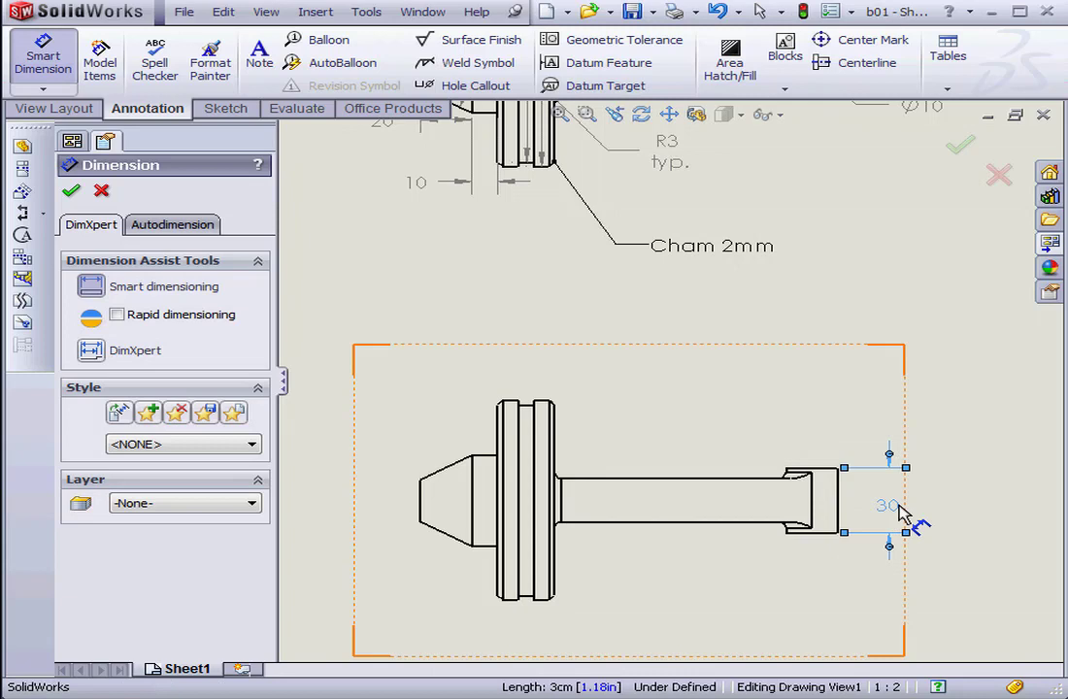
{"action": "left_click", "coordinate": [706, 523]}
{"action": "left_click", "coordinate": [718, 480]}
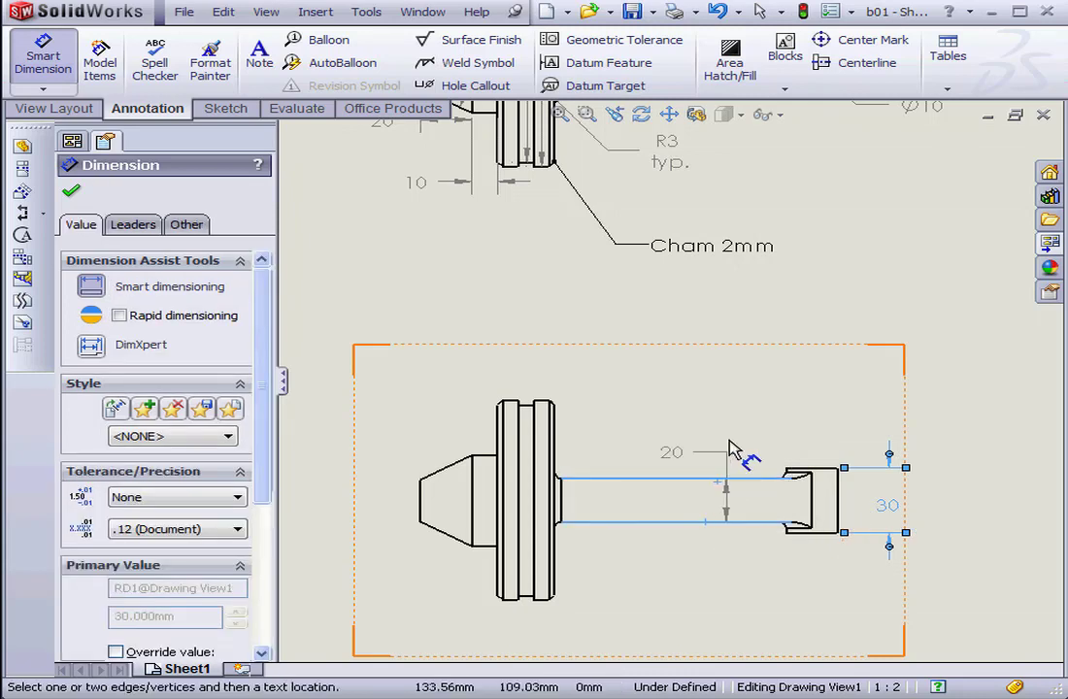
{"action": "left_click", "coordinate": [723, 426]}
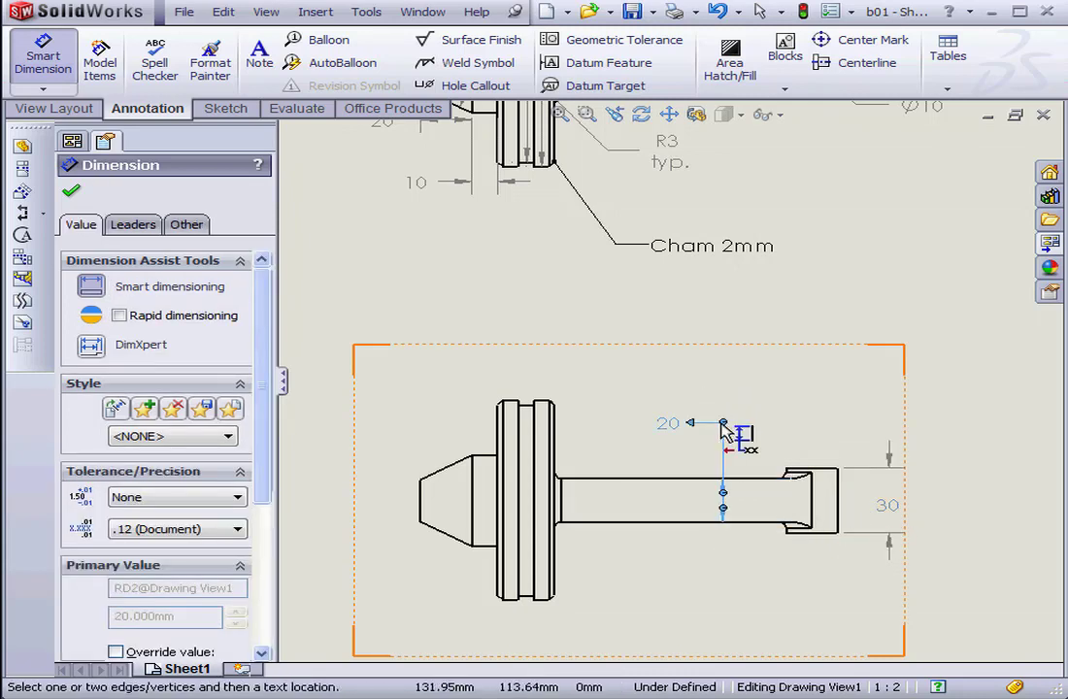
Add the flange dimensions 6 above and 8 and 22 below, then finish dimensioning.
{"action": "left_click", "coordinate": [528, 403]}
{"action": "left_click", "coordinate": [529, 368]}
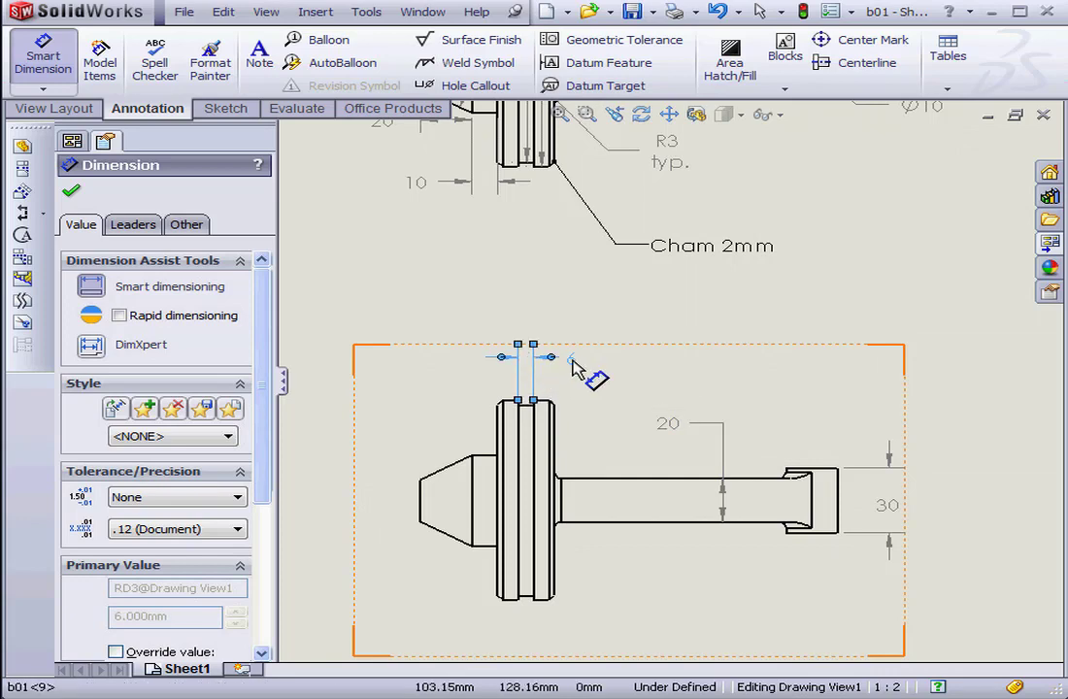
{"action": "left_click", "coordinate": [540, 588]}
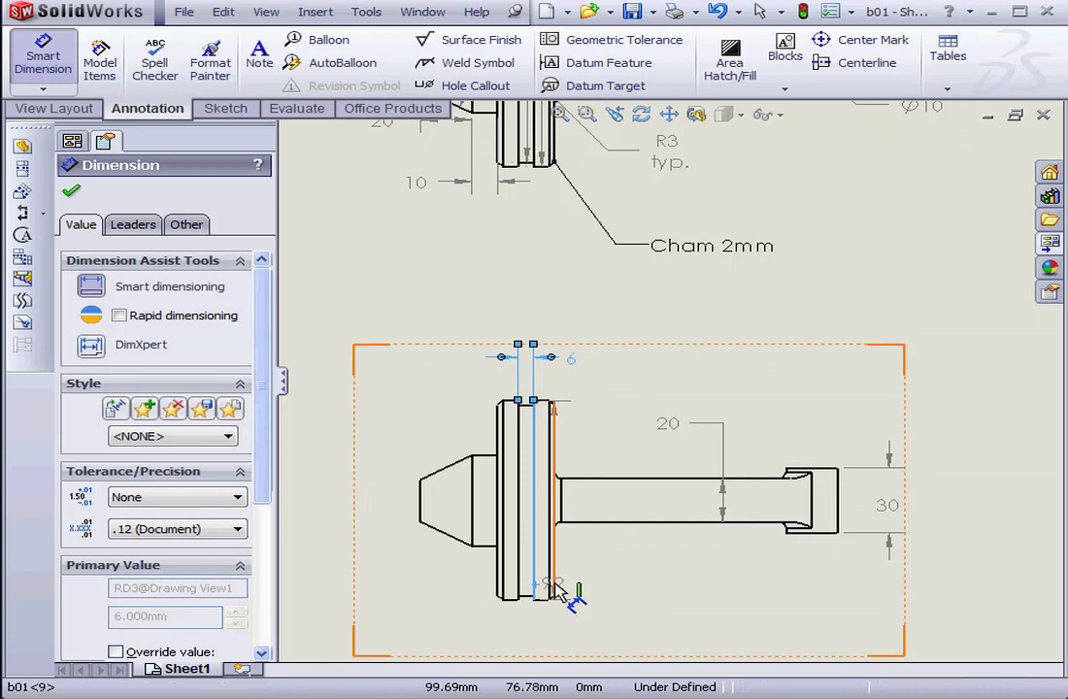
{"action": "left_click", "coordinate": [553, 588]}
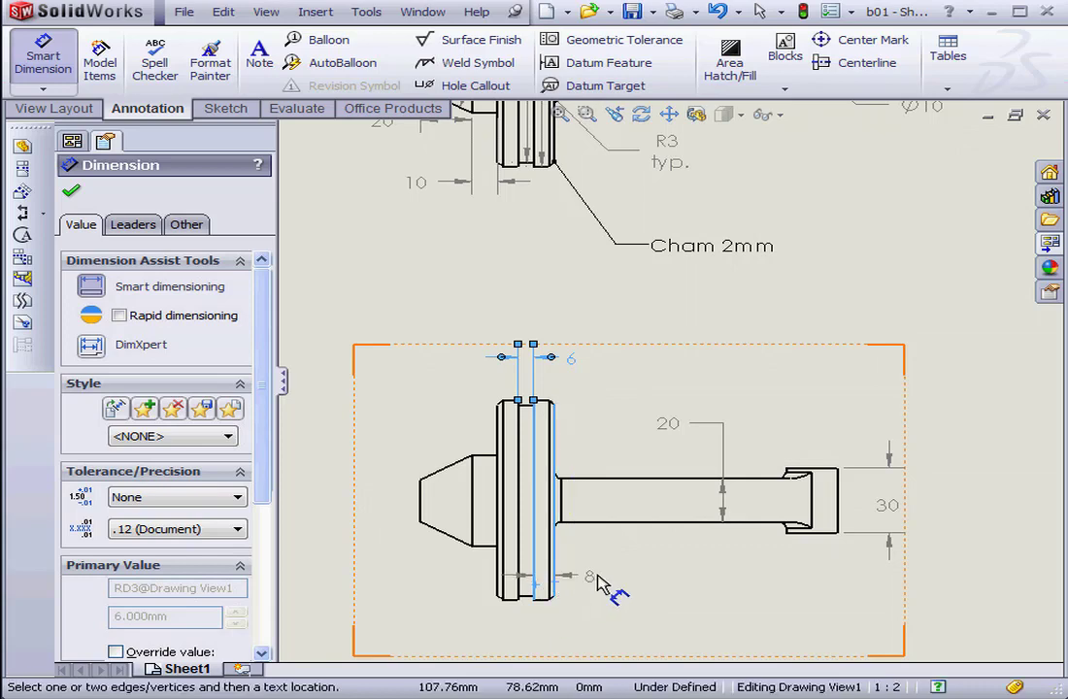
{"action": "left_click", "coordinate": [604, 626]}
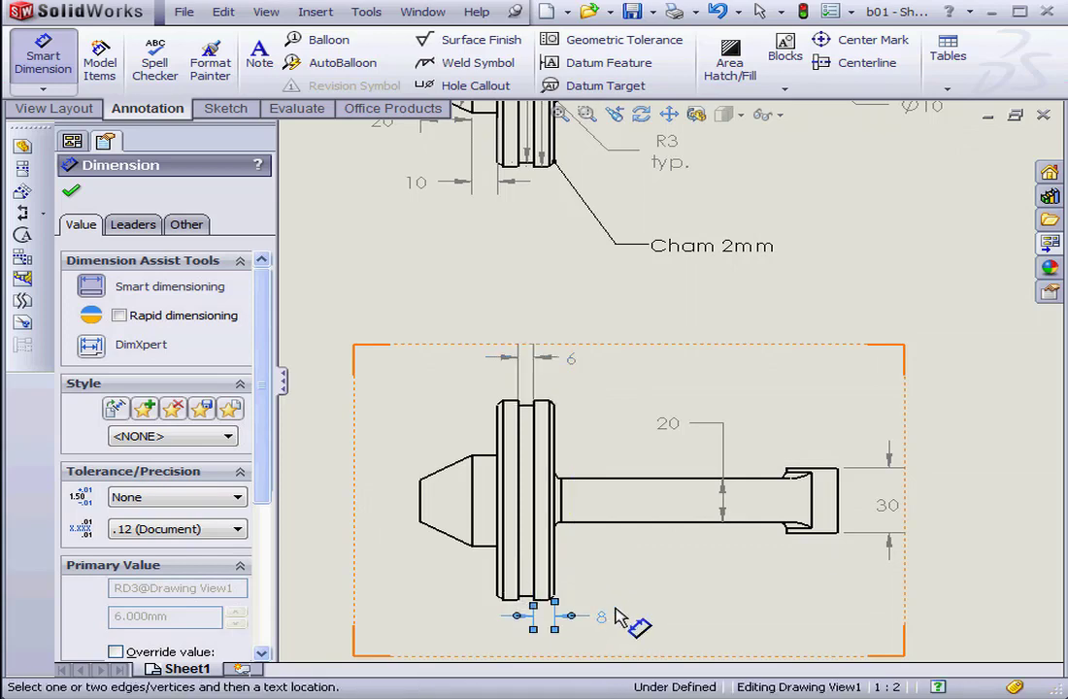
{"action": "left_click", "coordinate": [501, 576]}
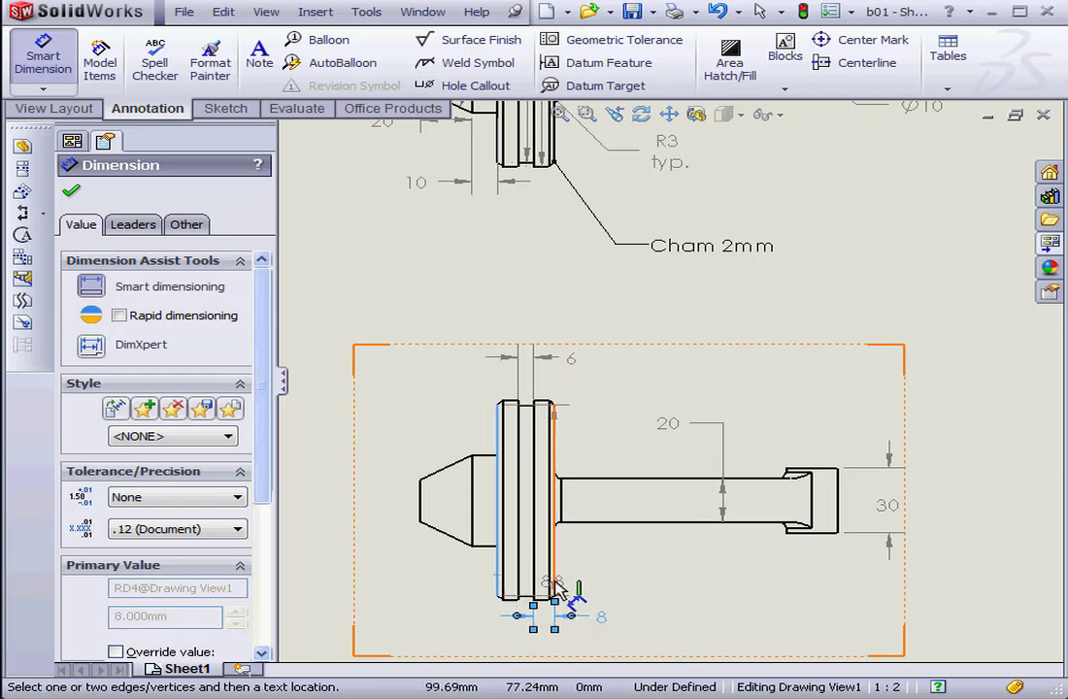
{"action": "left_click", "coordinate": [553, 585]}
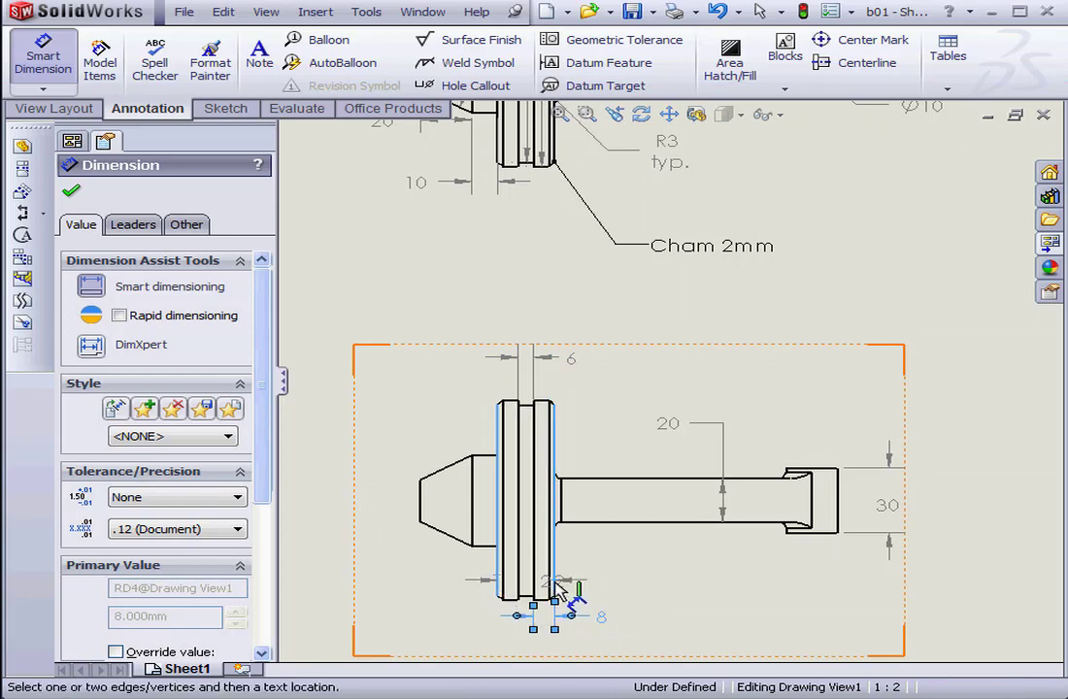
{"action": "left_click", "coordinate": [610, 637]}
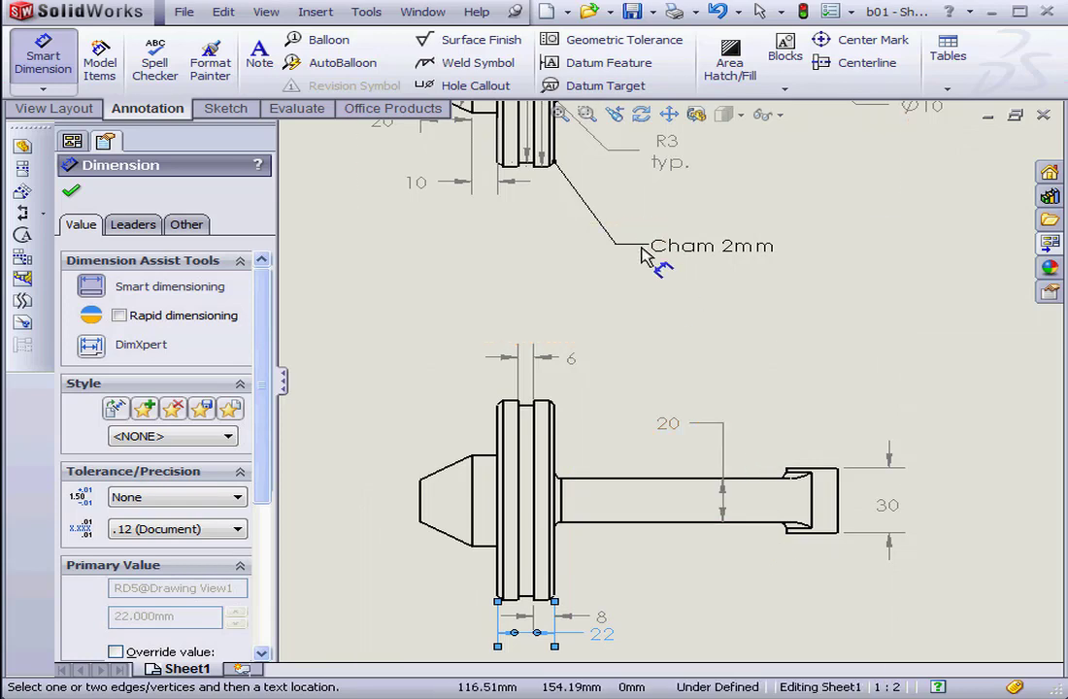
{"action": "left_click", "coordinate": [72, 194]}
{"action": "scroll", "coordinate": [693, 369], "scroll_direction": "up", "scroll_amount": 5}
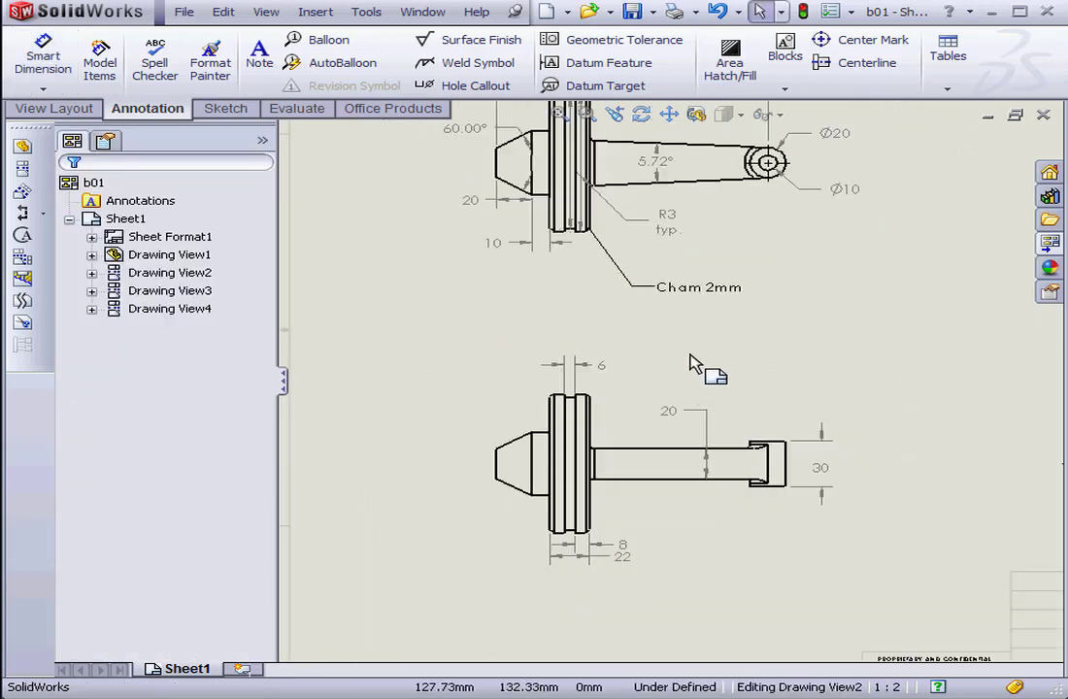
Pan the sheet so all views and the title block fit in the window.
{"action": "left_click", "coordinate": [668, 114]}
{"action": "left_click_drag", "start_coordinate": [787, 322], "coordinate": [692, 301]}
{"action": "left_click", "coordinate": [669, 115]}
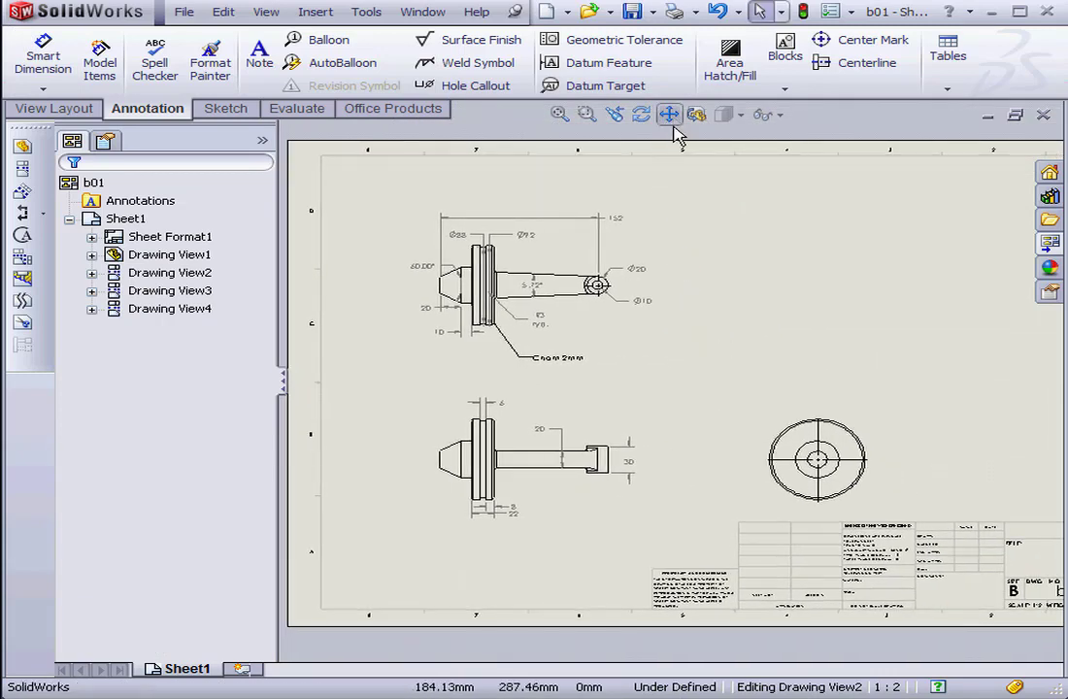